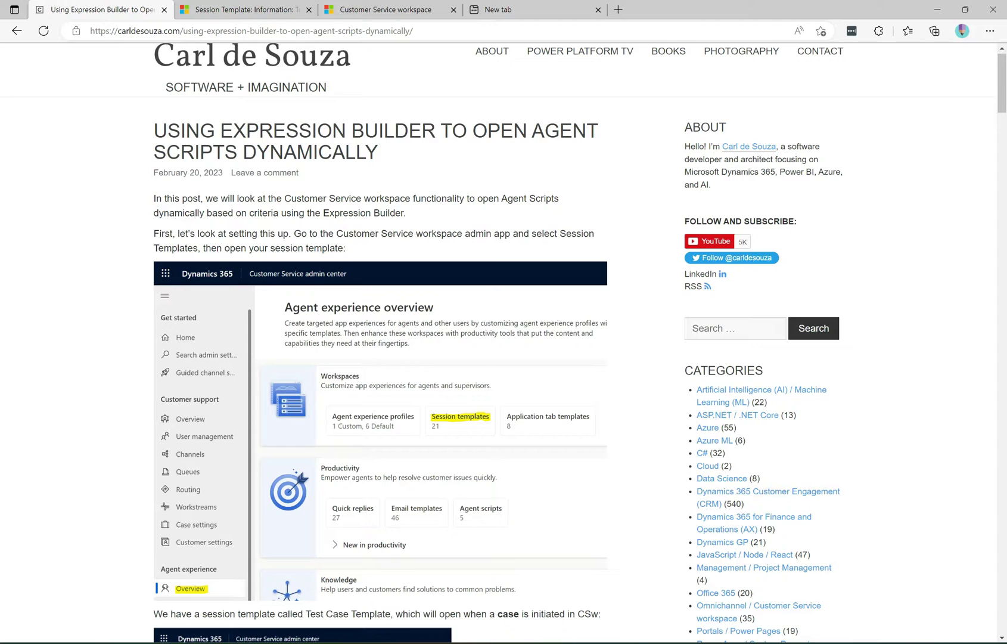
Review the steps of Agent Script 1 and Agent Script 2 linked to the Test Case Template session template
left_click(242, 10)
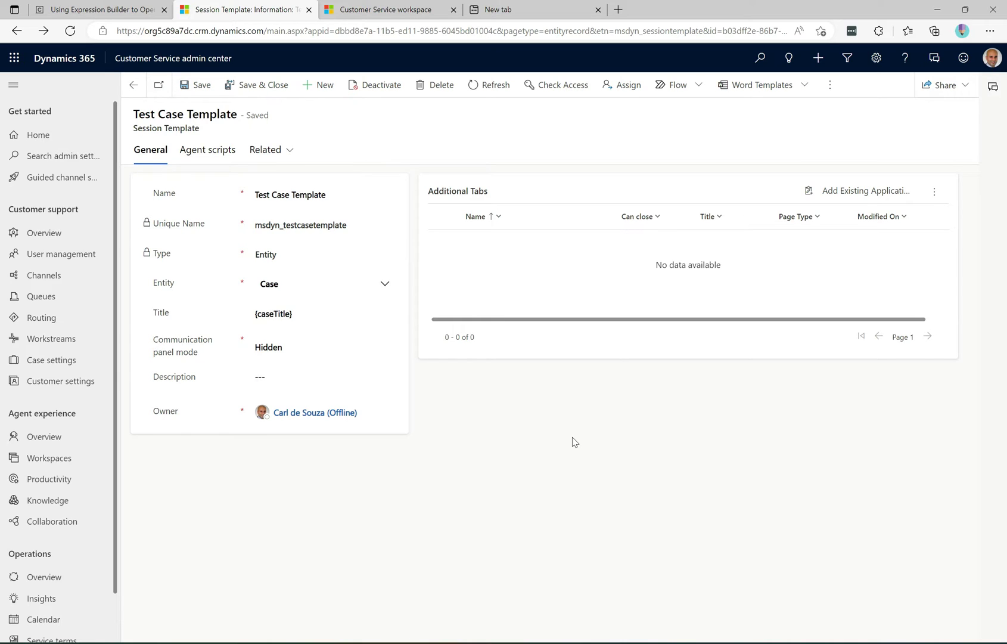
left_click(228, 153)
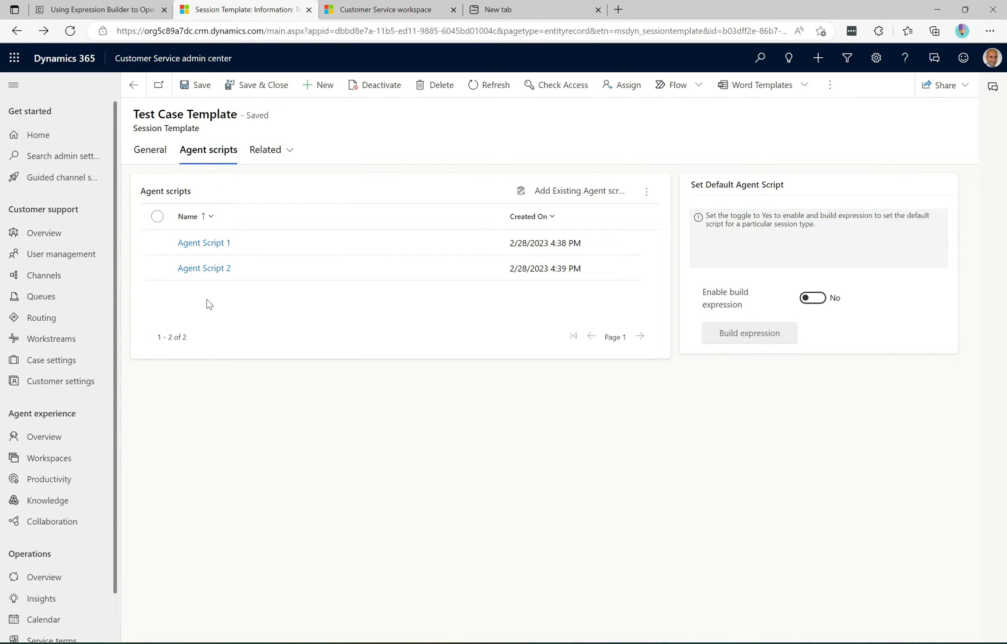
left_click(217, 248)
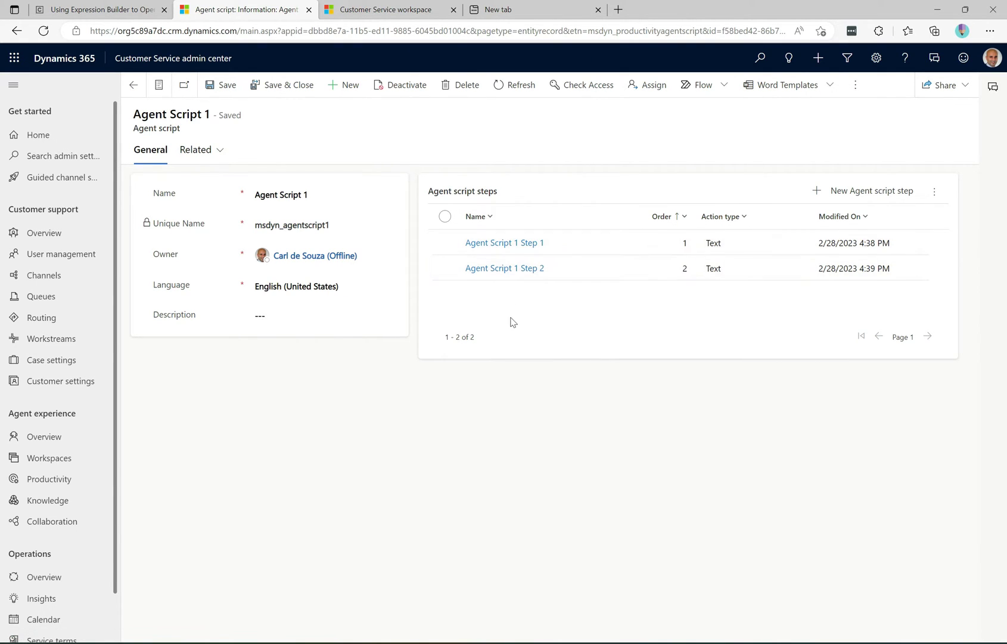
left_click(158, 86)
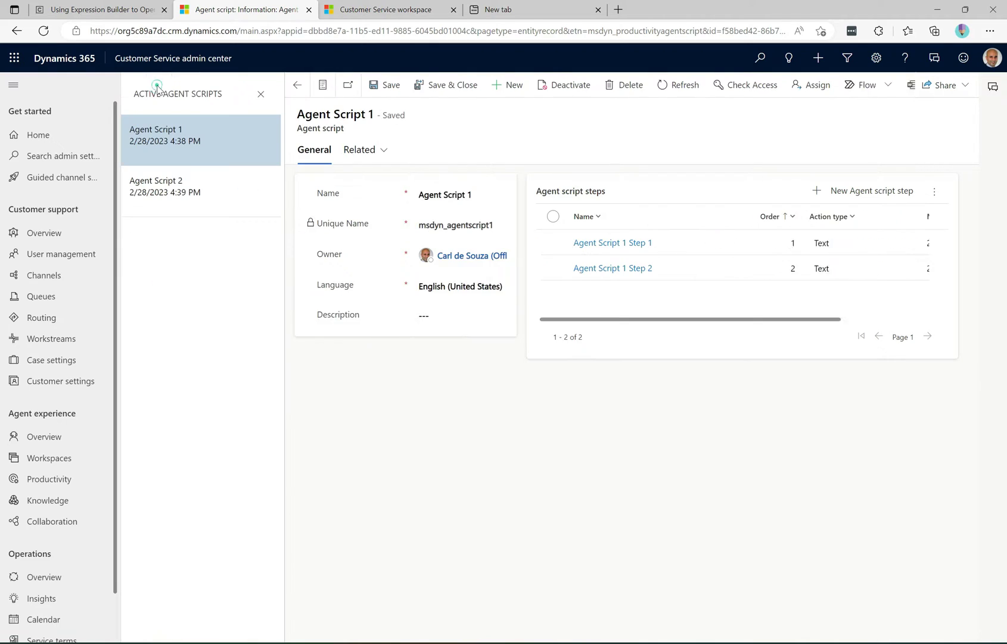
left_click(177, 190)
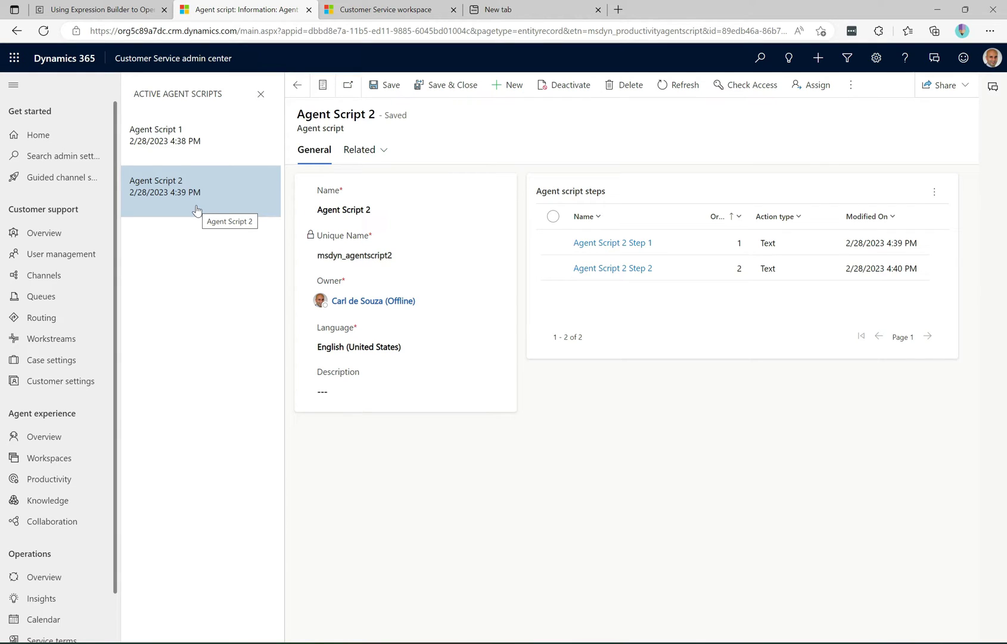
left_click(293, 94)
left_click(293, 89)
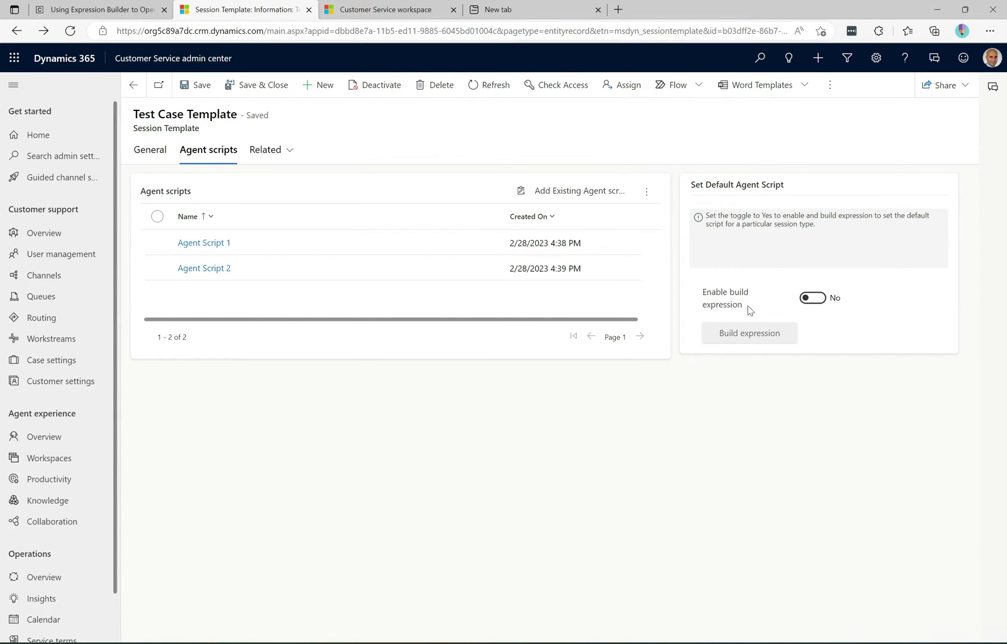
Enable build expression for the Test Case Template and expand the Condition in its expression builder
left_click(813, 301)
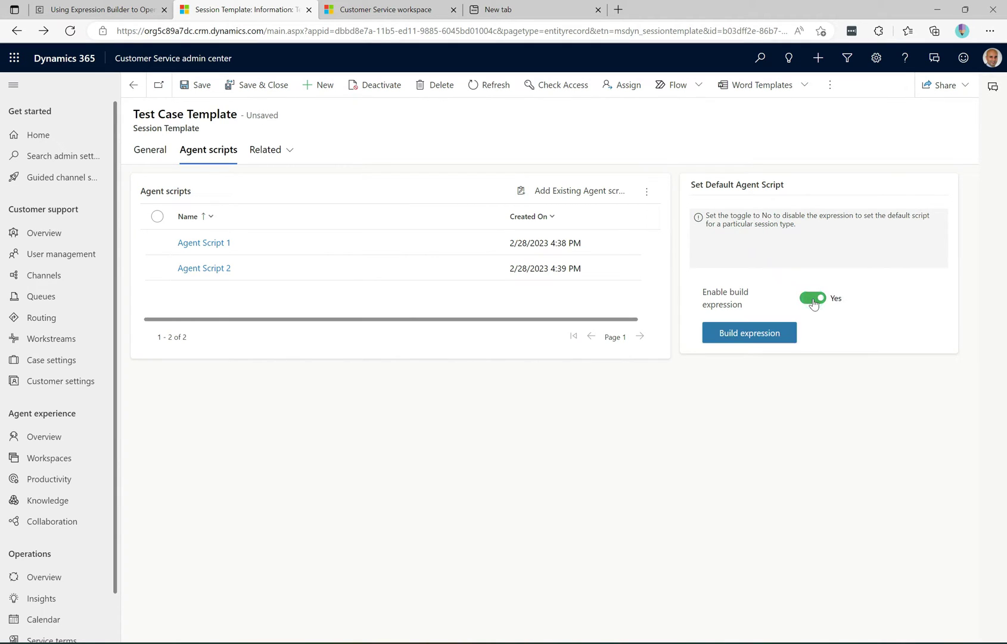
left_click(765, 333)
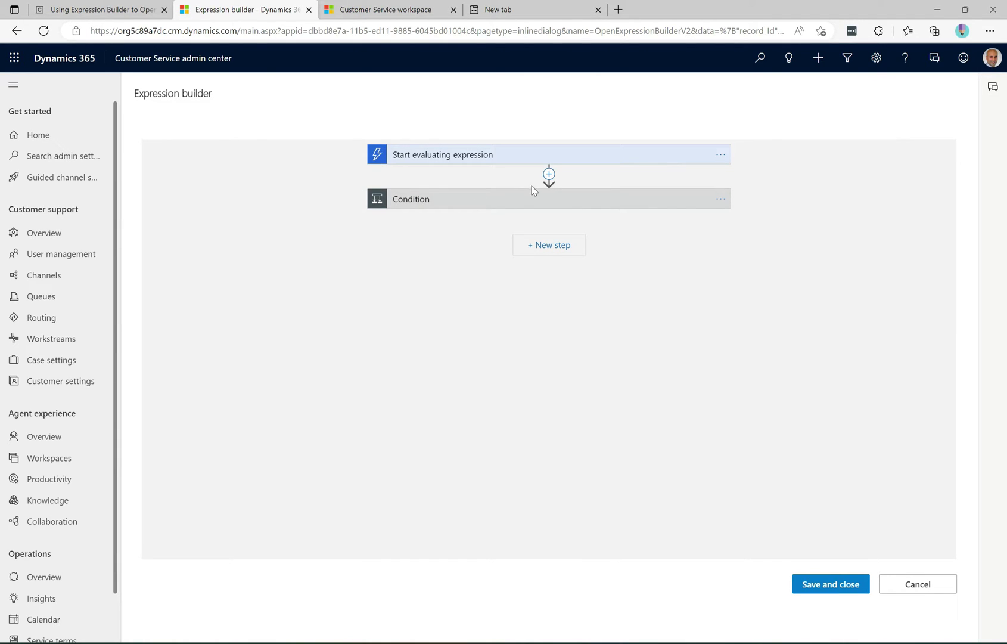
left_click(444, 156)
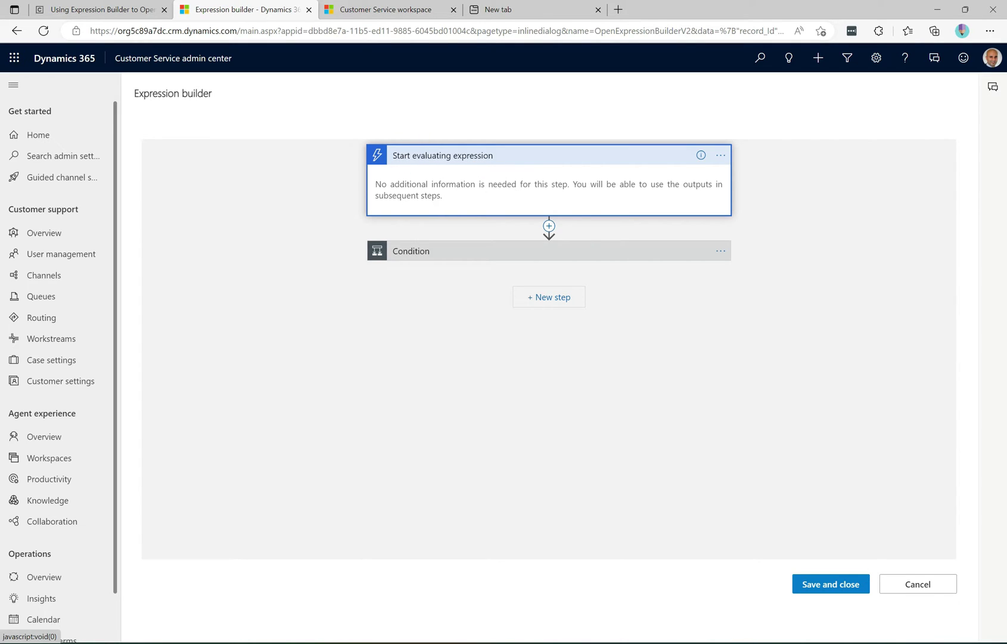
left_click(500, 157)
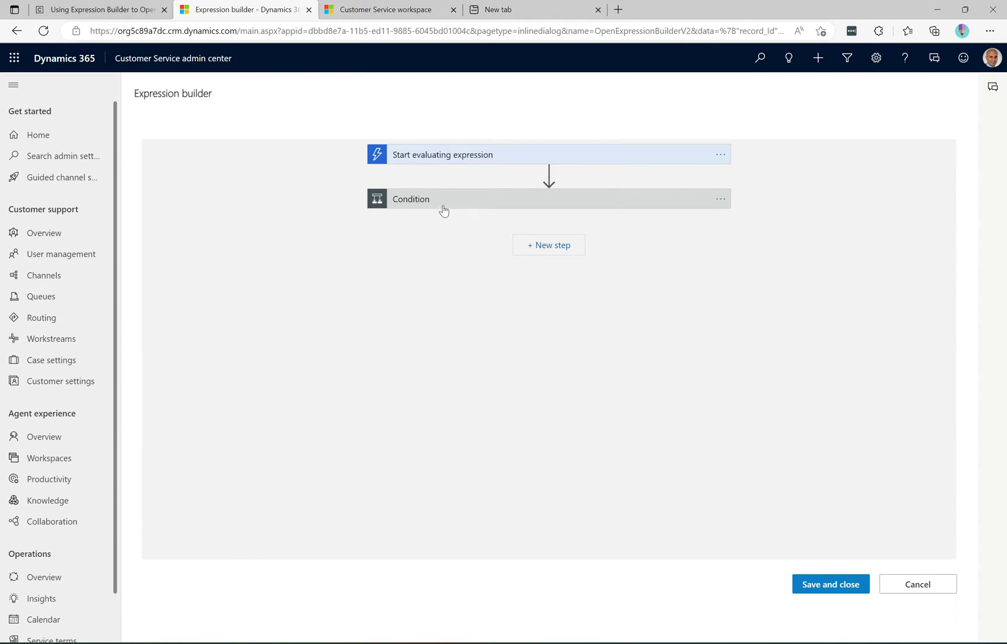
left_click(418, 206)
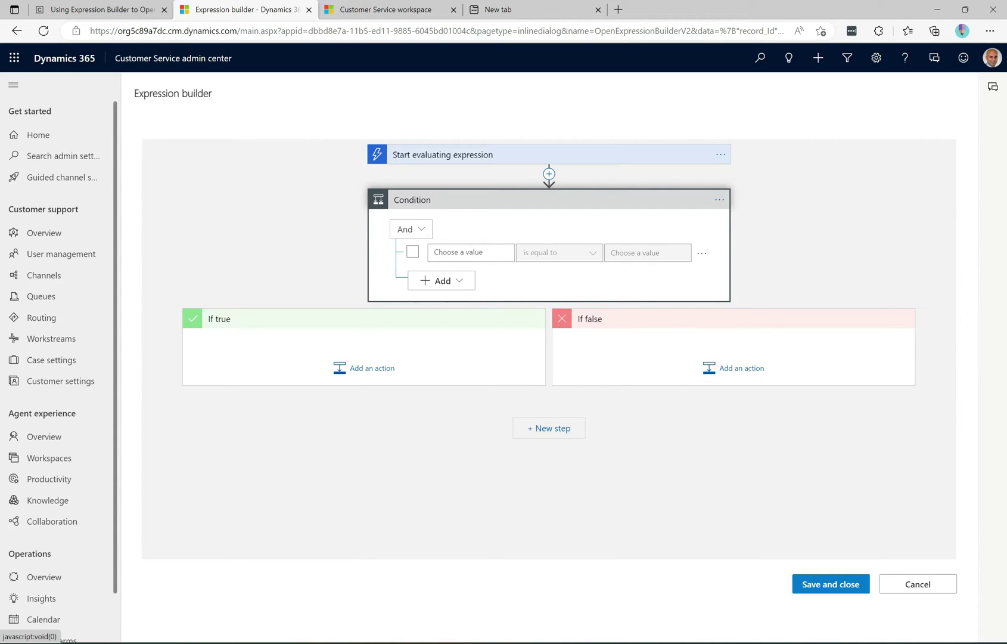
left_click(486, 252)
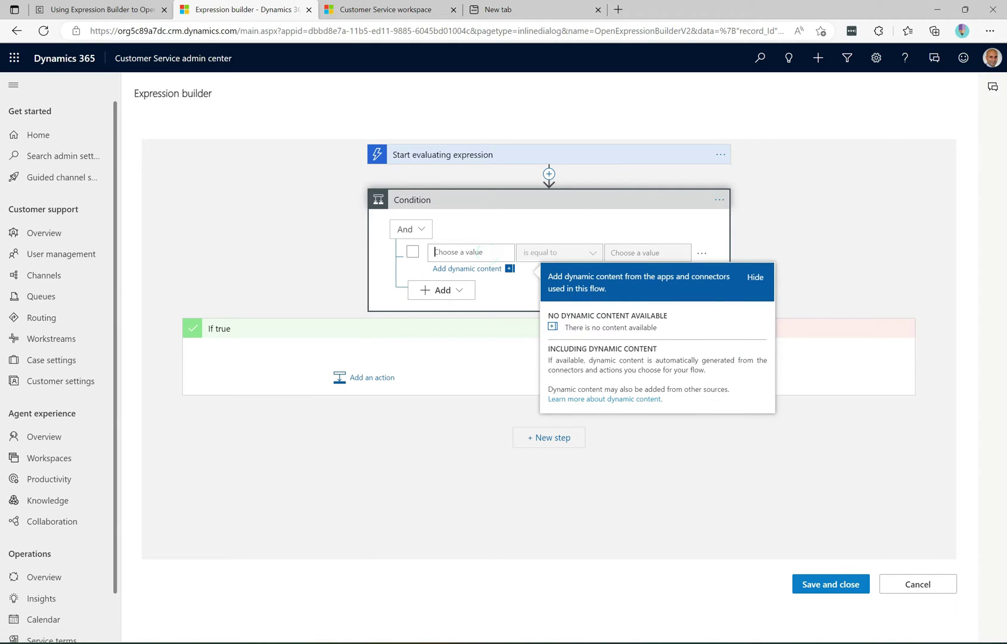
left_click(131, 6)
scroll(410, 194, "down", 15)
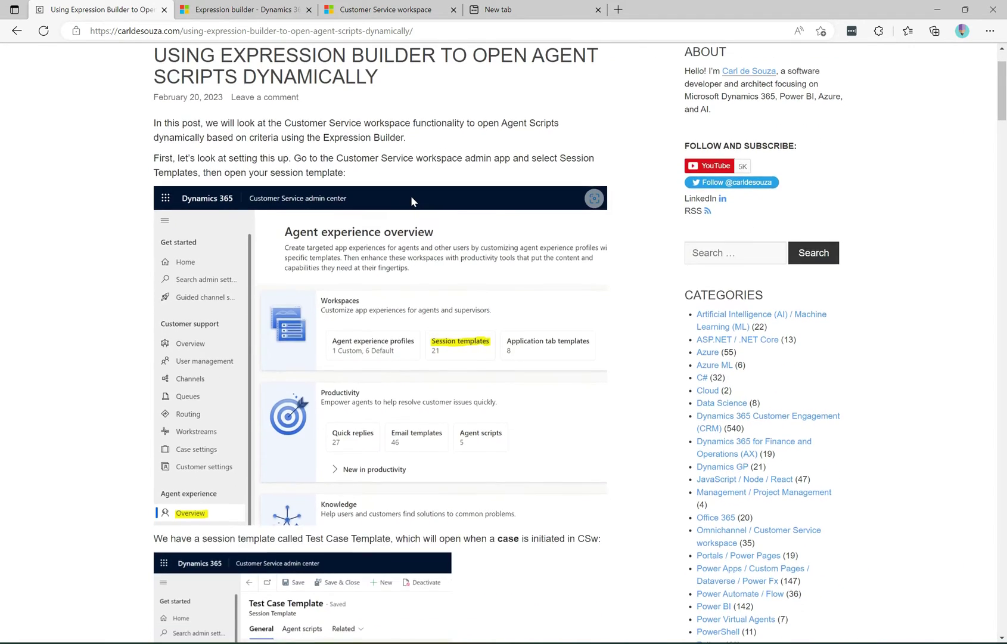
scroll(412, 201, "down", 9)
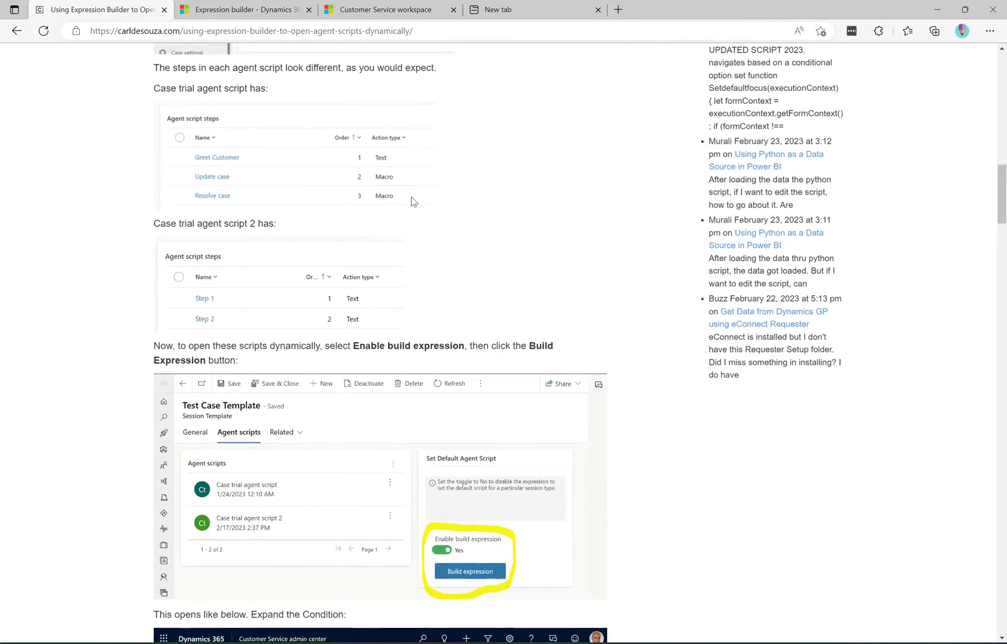
scroll(412, 200, "down", 2)
scroll(412, 198, "down", 5)
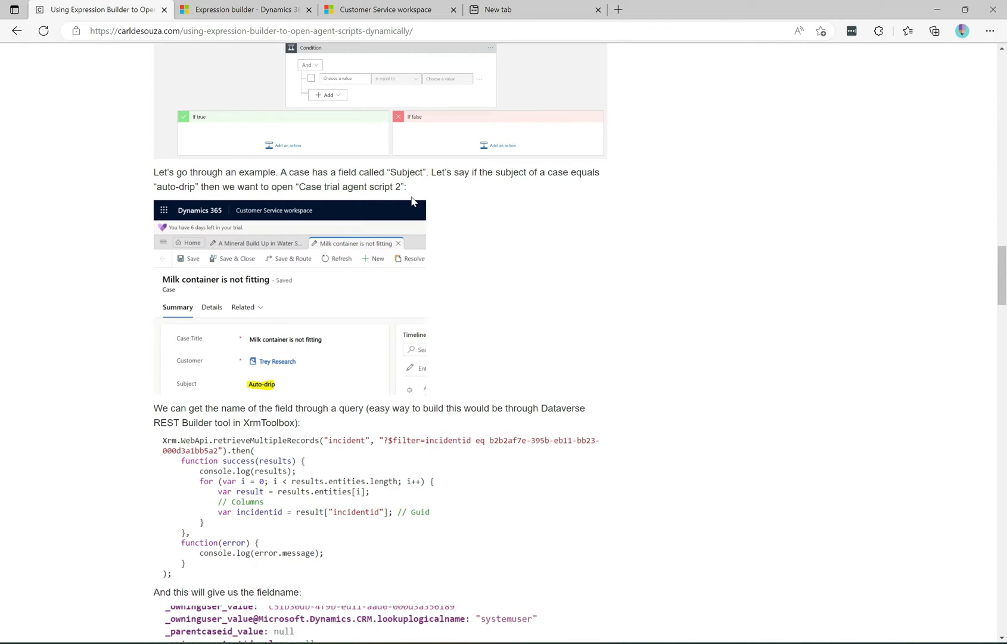
scroll(411, 201, "down", 3)
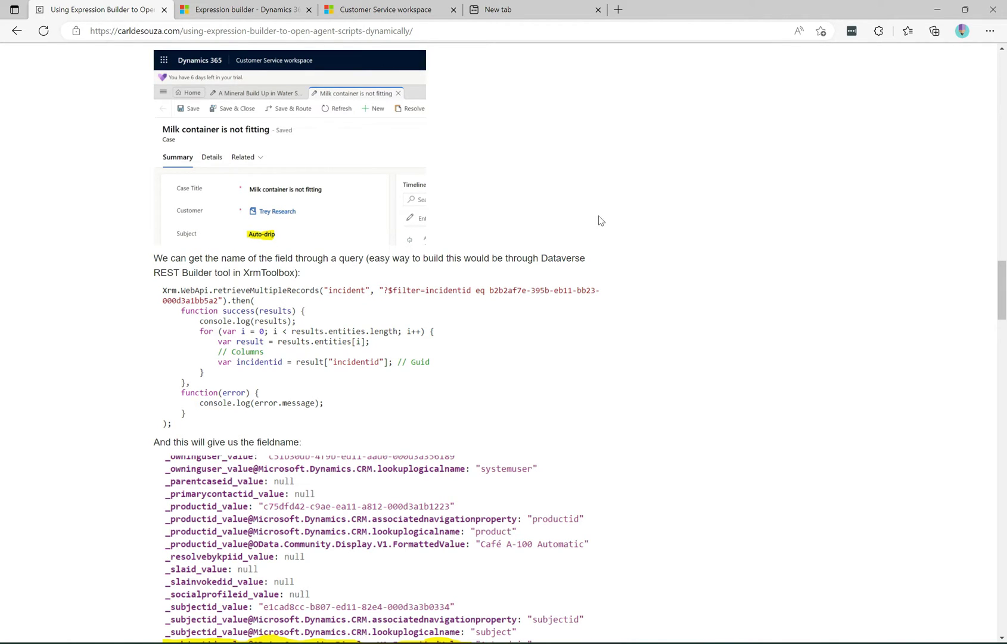
scroll(598, 218, "down", 2)
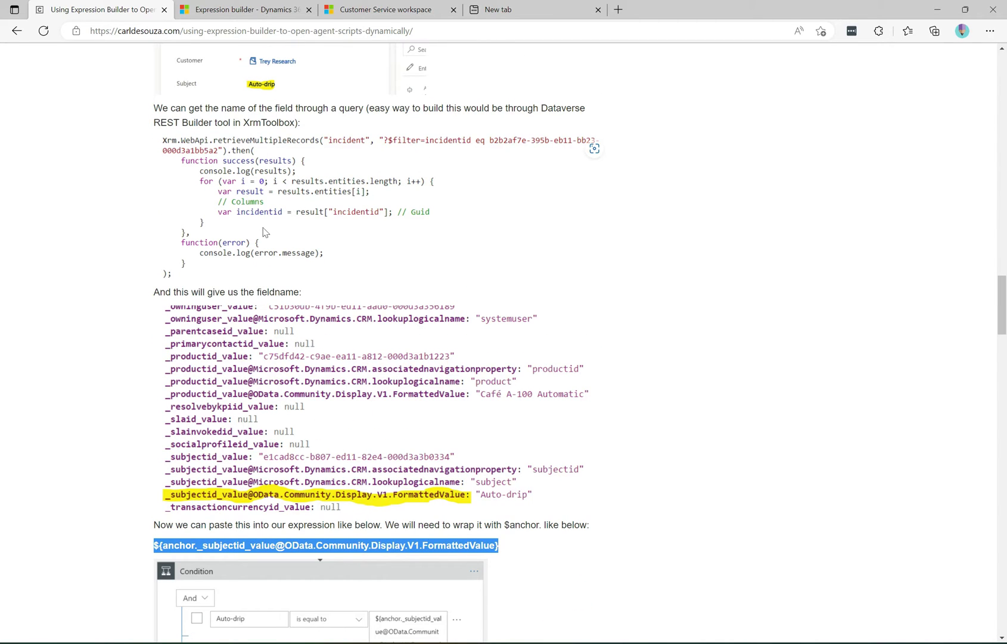
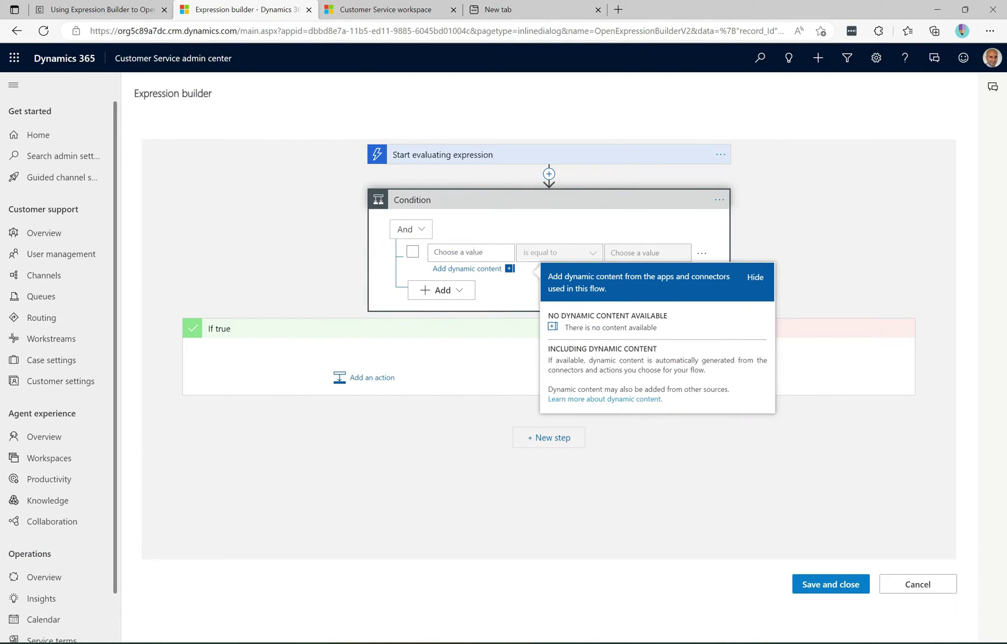
key("ctrl+v")
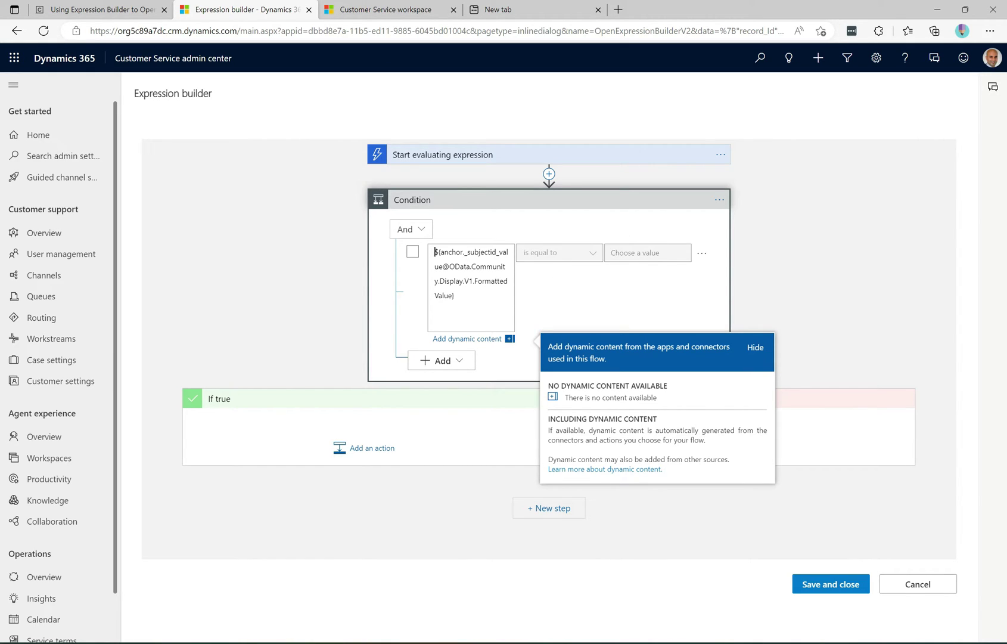
left_click(607, 283)
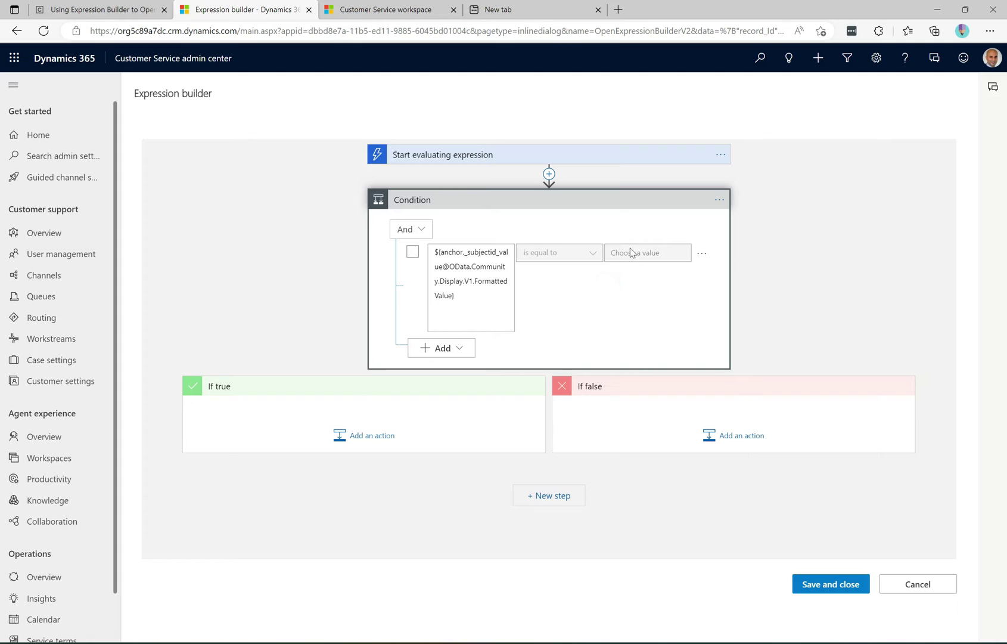
left_click(479, 288)
key("ctrl+a")
key("ctrl+c")
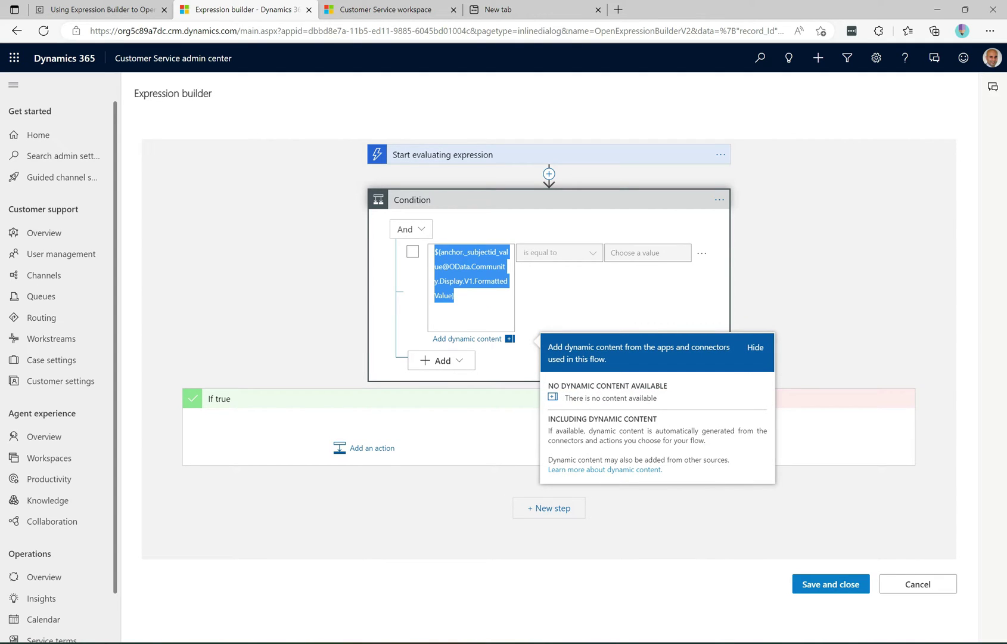
key("Delete")
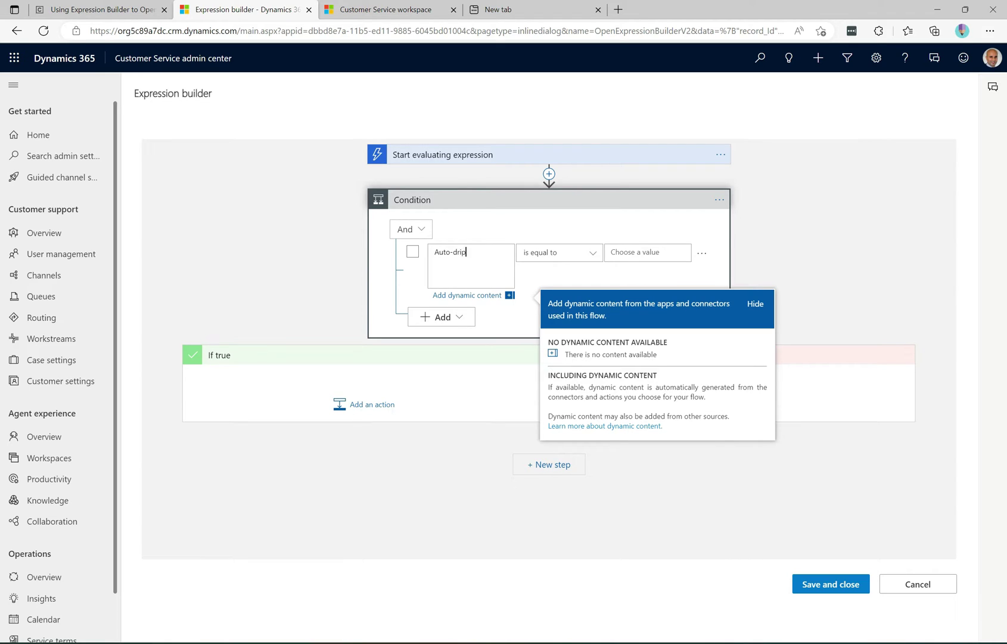
key("Tab")
left_click(638, 253)
key("ctrl+v")
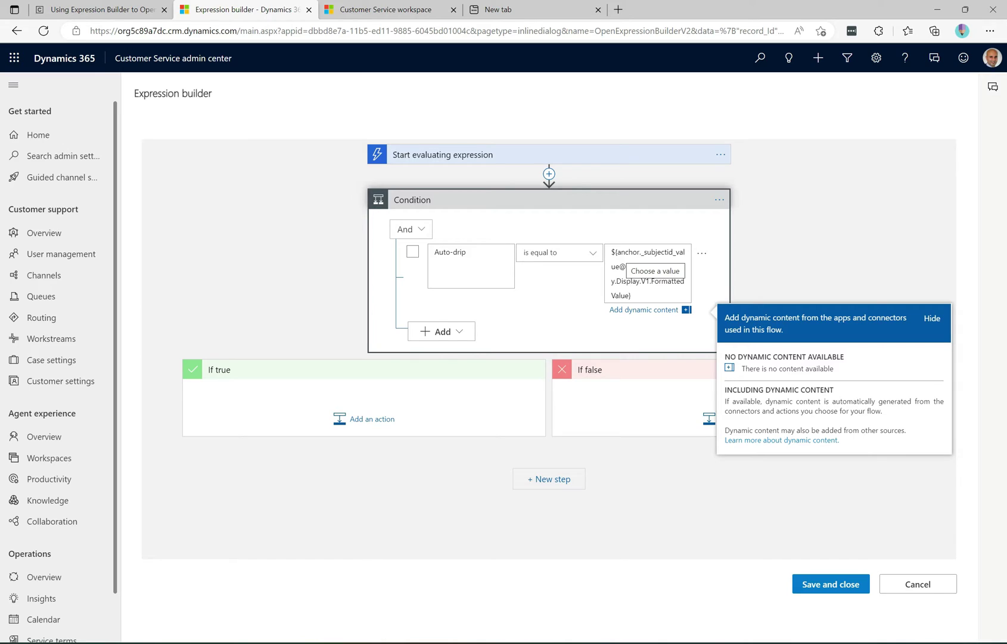
Examine the anchor prefix and the subject field name within the condition's comparison expression
double_click(627, 252)
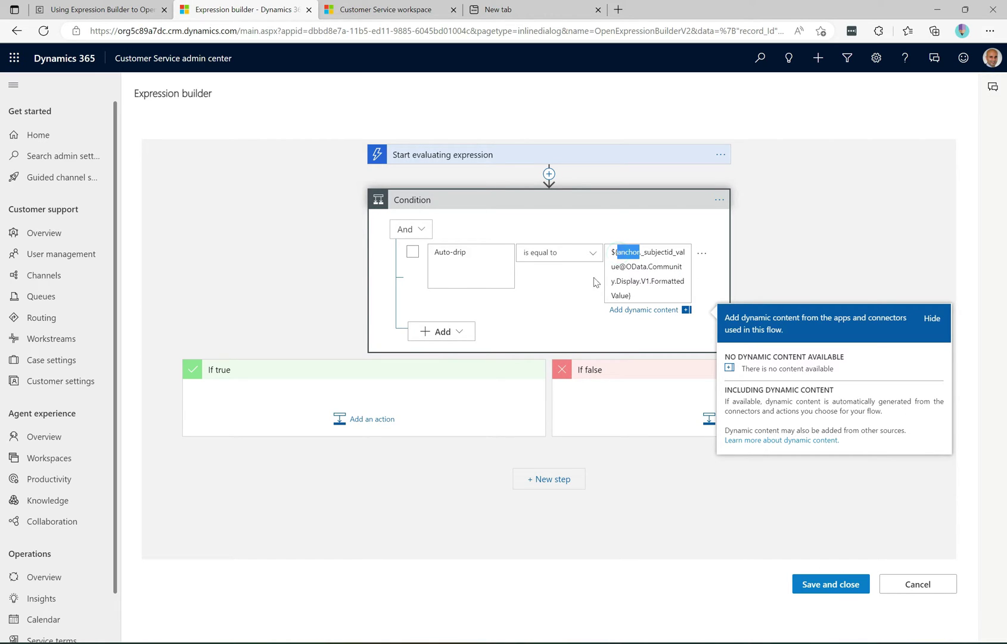
left_click(629, 278)
double_click(627, 252)
left_click(640, 252)
type(".")
key("shift+Right")
key("shift+Right")
key("shift+Right")
key("shift+Right")
key("shift+Right")
key("shift+Right")
key("shift+Right")
key("shift+Right")
key("shift+Right")
key("shift+Right")
key("shift+Right")
key("shift+Right")
key("shift+Right")
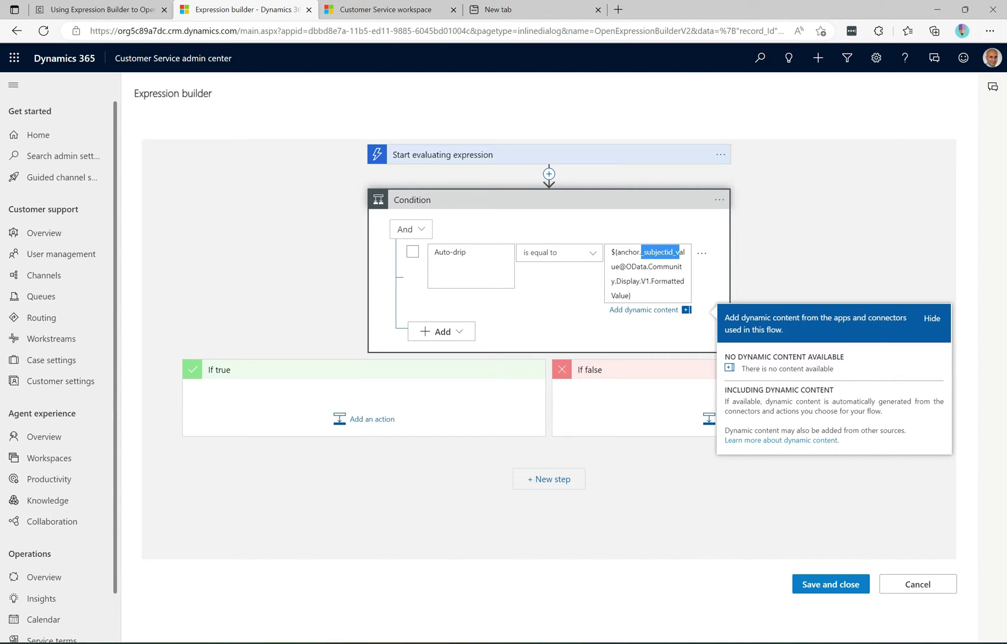
key("shift+Right")
key("shift+Right")
key("shift+Right")
key("shift+Right")
key("shift+Right")
key("shift+Right")
key("shift+Right")
key("shift+Right")
key("shift+Right")
key("shift+Right")
key("shift+Right")
key("shift+Right")
key("shift+Right")
key("shift+Right")
key("shift+Right")
key("shift+Right")
key("shift+Right")
key("shift+Right")
key("shift+Right")
key("shift+Right")
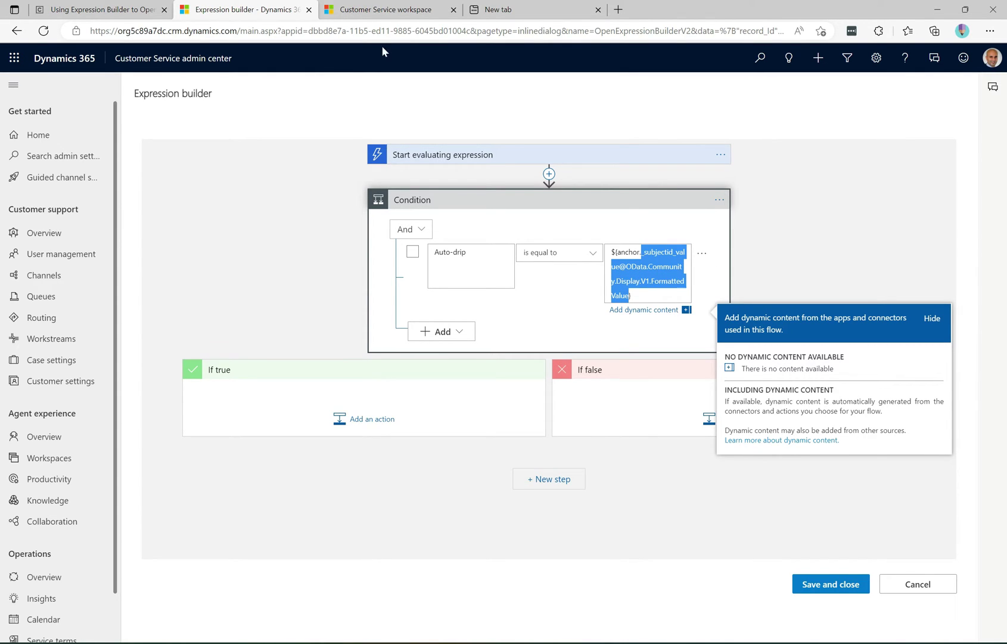
In the browser console for the case A Mineral Build Up in Water Supply, run Xrm.WebApi.retrieveMultipleRecords on incident, filtered by incidentid 6194b723-7e5f-eb11-a812-000d3a1a658a
left_click(387, 8)
left_click(455, 169)
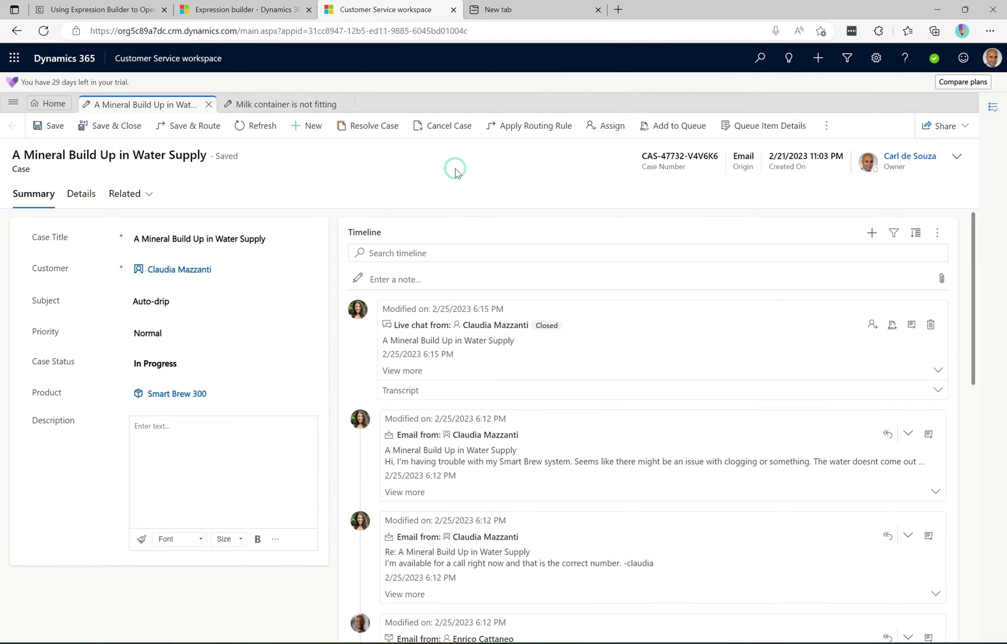
key("F12")
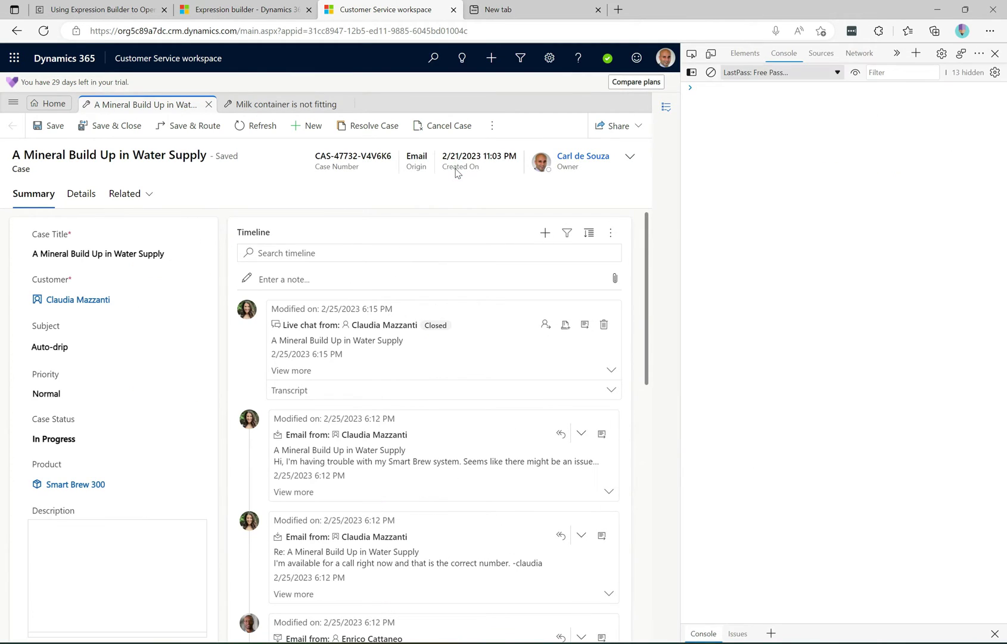
left_click(710, 72)
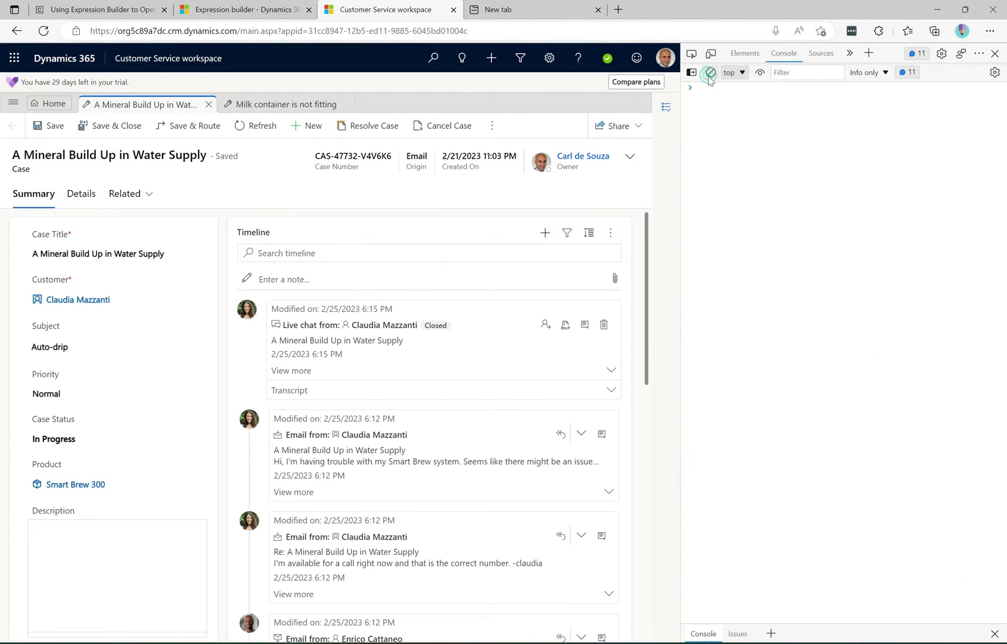
type("// NOTE: retrieveMultipleRecords is available in online mode, if you need this functionality change the call to Xrm.WebApi.online.retrieveMultipleRecords // https://learn.microsoft.com/en-us/power-apps/developer/model-driven-apps/clientapi/reference/xrm-webapi/online // NOTE: retrieveMultipleRecords is available in offline mode, if you need this functionality change the call to Xrm.WebApi.offline.retrieveMultipleRecords // https://learn.microsoft.com/en-us/power-apps/developer/model-driven-apps/clientapi/reference/xrm-webapi/offline Xrm.WebApi.retrieveMultipleRecords(\"incident\", \"?$filter=incidentid eq 6194b723-7e5f-eb11-a812-000d3a1a658a\").then( \tfunction success(results) { \t\tconsole.log(results); \t\tfor (var i = 0; i < results.entities.length; i++) { \t\t\tvar result = results.entities[i]; \t\t\t// Columns \t\t\tvar incidentid = result[\"incidentid\"]; // Guid \t\t} \t}, \tfunction(error) { \t\tconsole.log(error.message); \t} );")
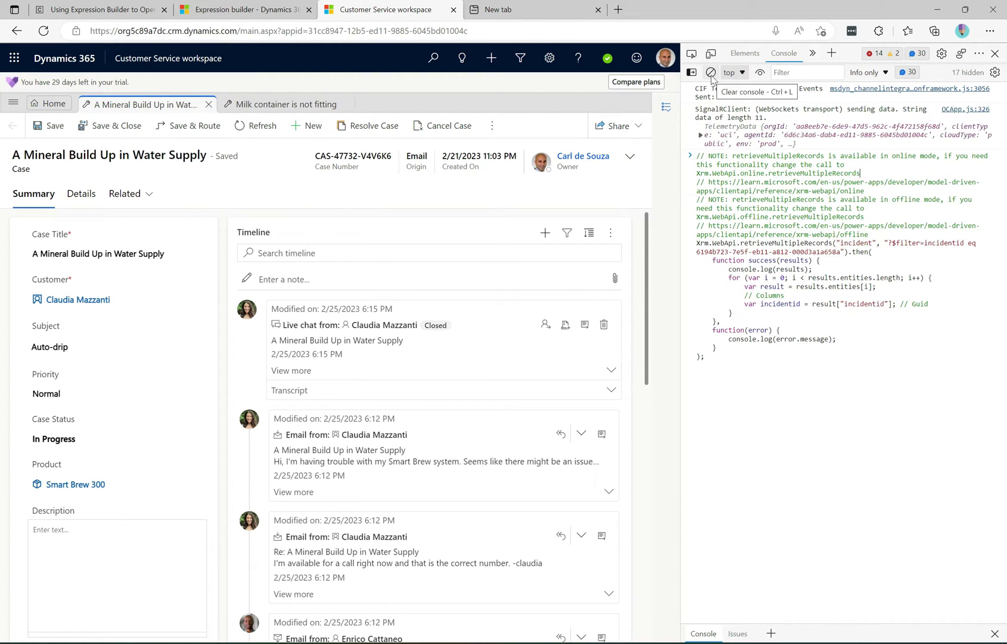
key("Return")
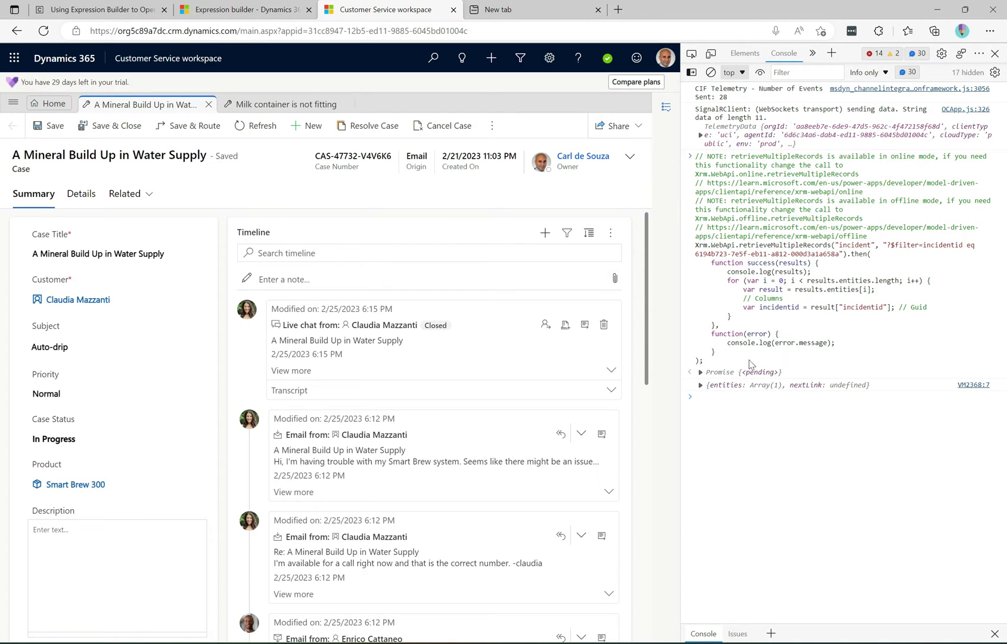
Expand the first entity in the query result and locate its _subjectid_value fields
left_click(701, 384)
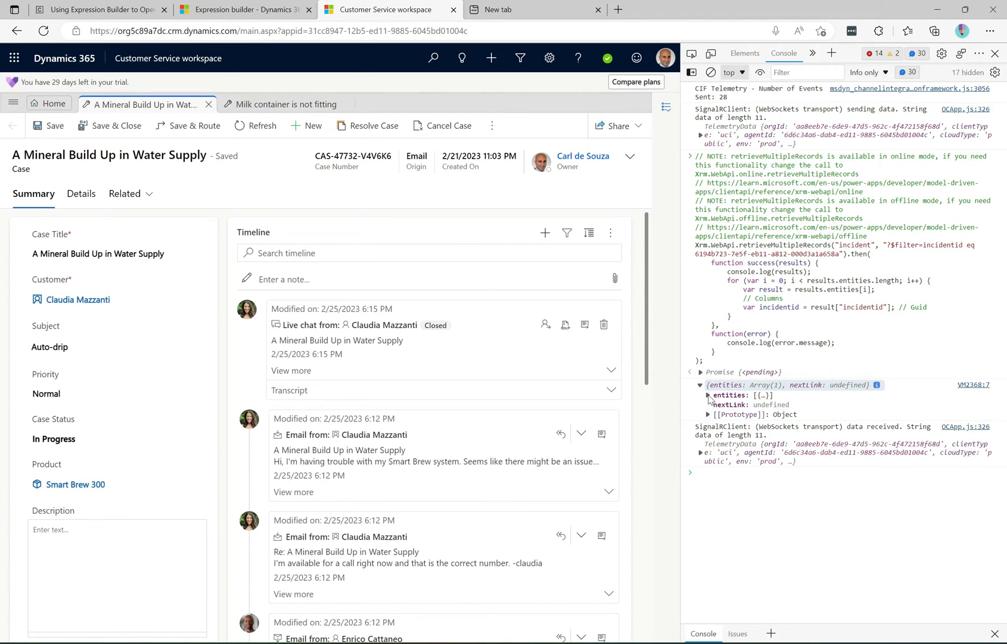
left_click(707, 394)
left_click(715, 413)
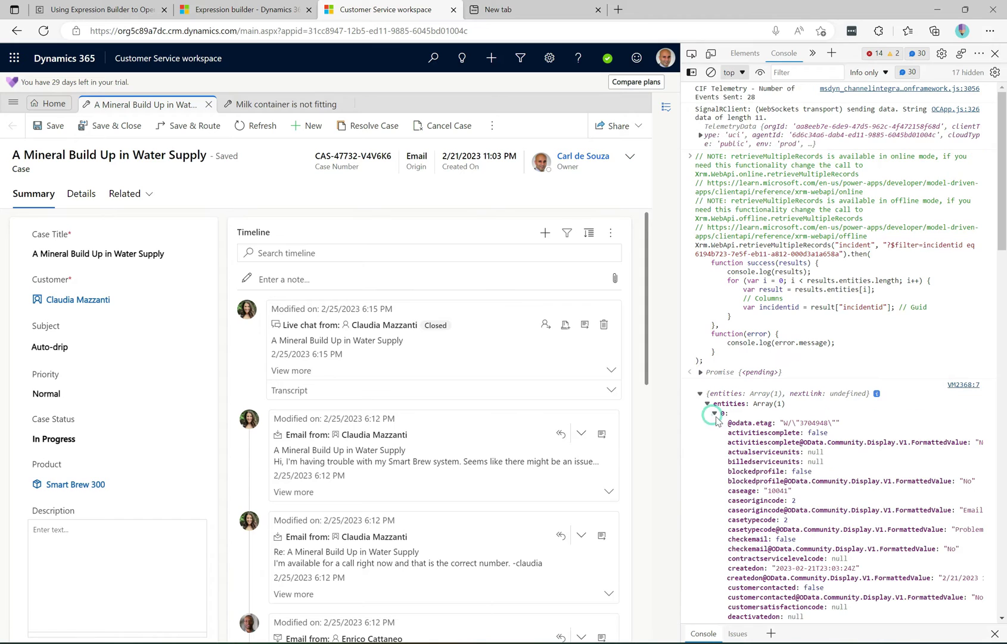
left_click_drag(1002, 224, 1005, 549)
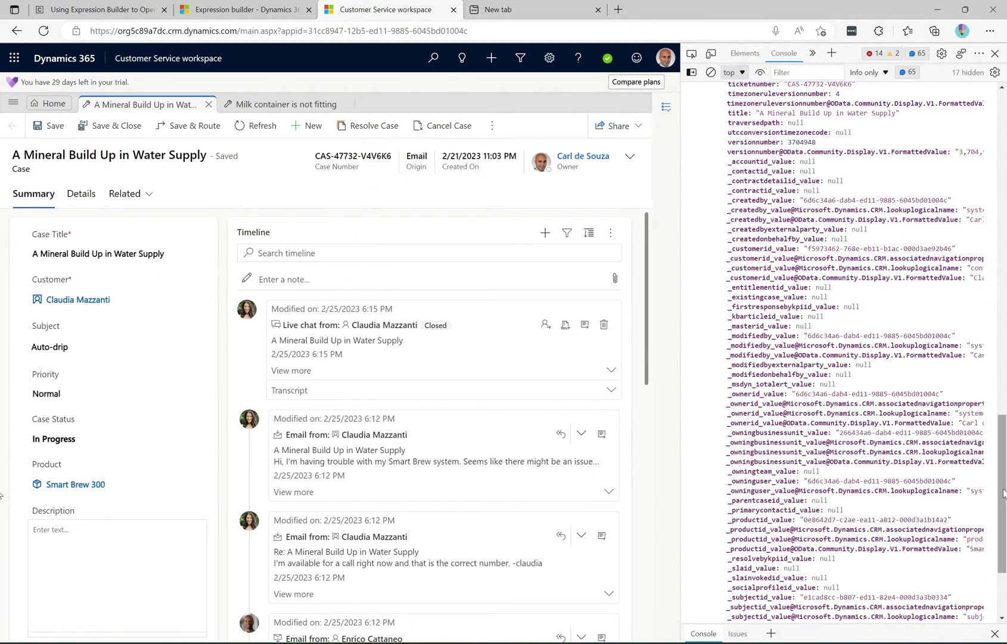
left_click_drag(1003, 493, 991, 517)
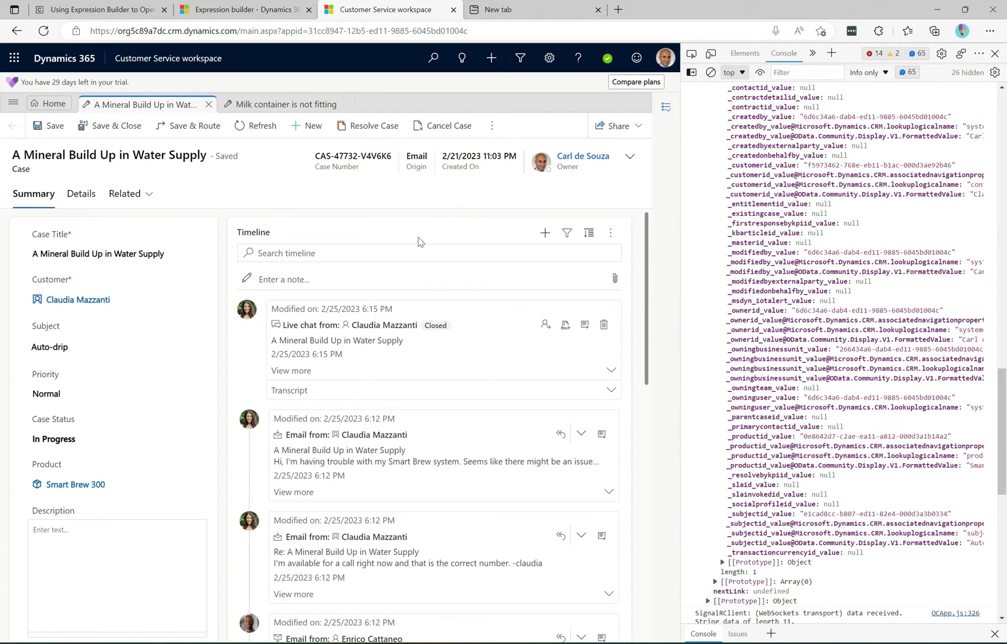
Back in the expression builder, add a Set default agent script action to the If true branch with Agent Script 2 as its script
left_click(278, 8)
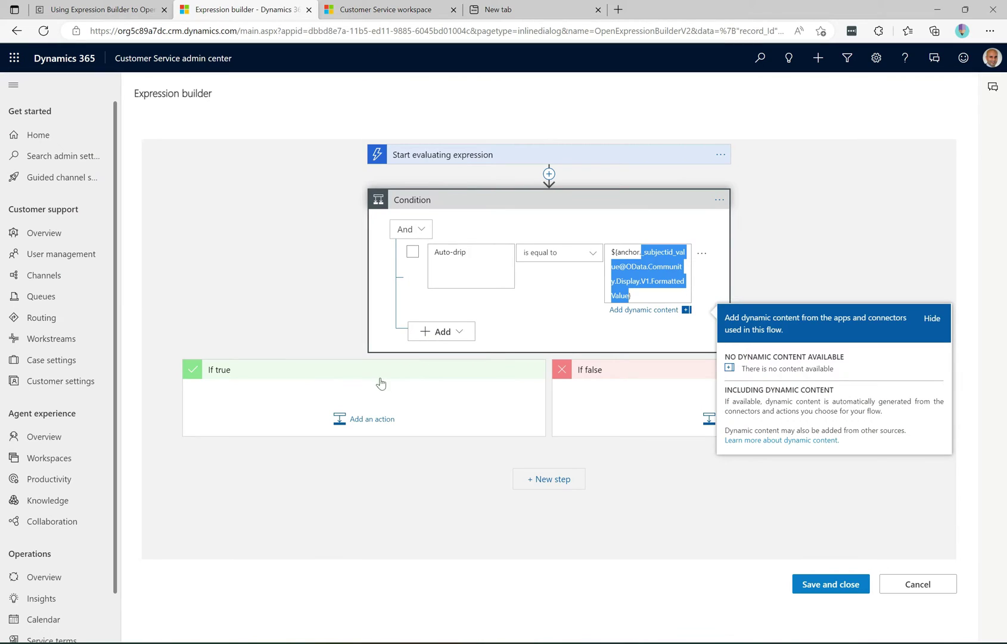
left_click(660, 266)
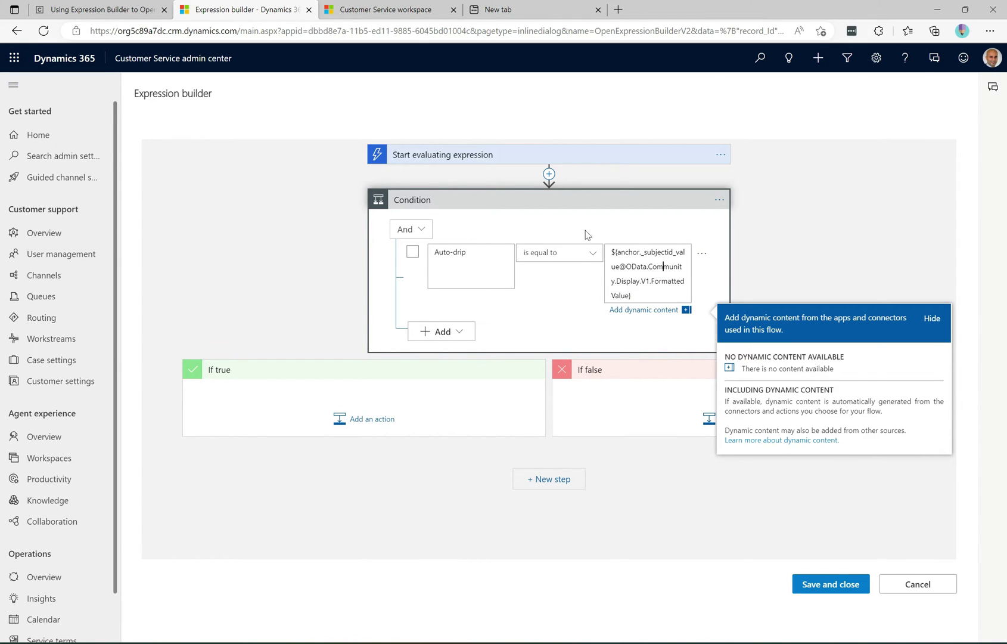
left_click(631, 295)
left_click(543, 277)
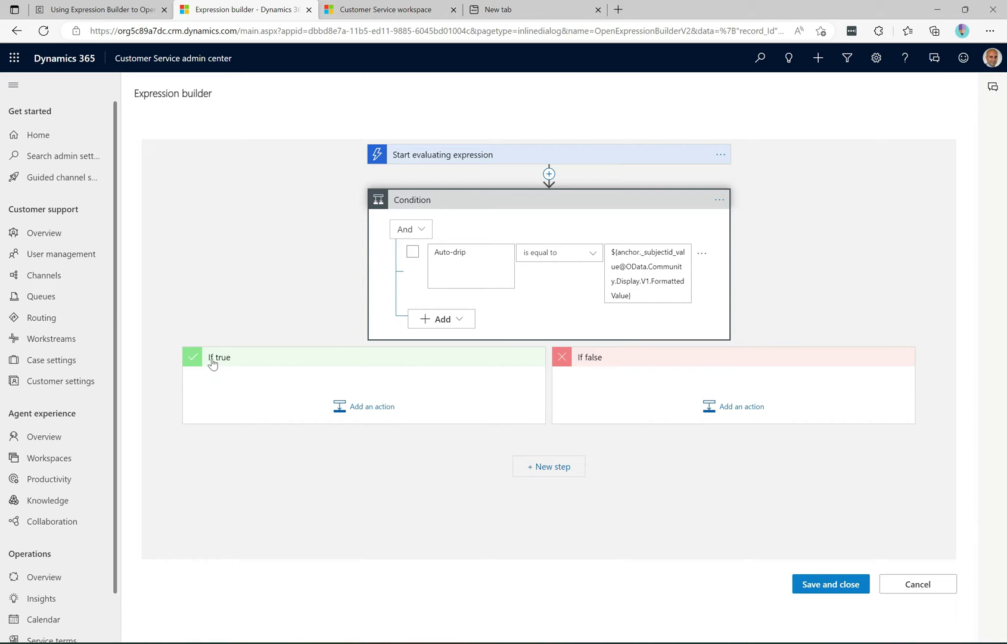
left_click(358, 411)
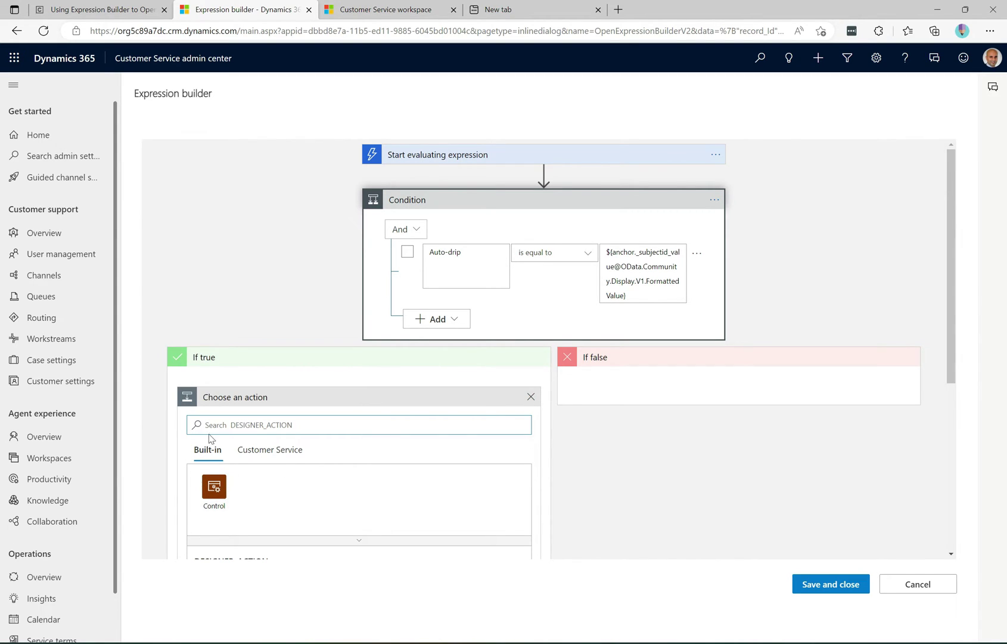
left_click(281, 454)
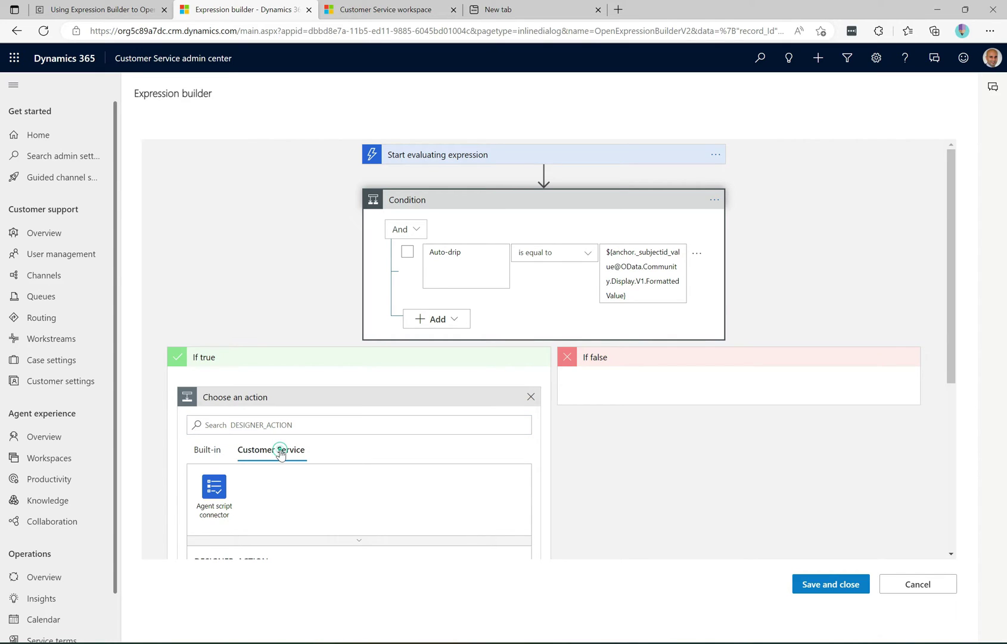
left_click(216, 501)
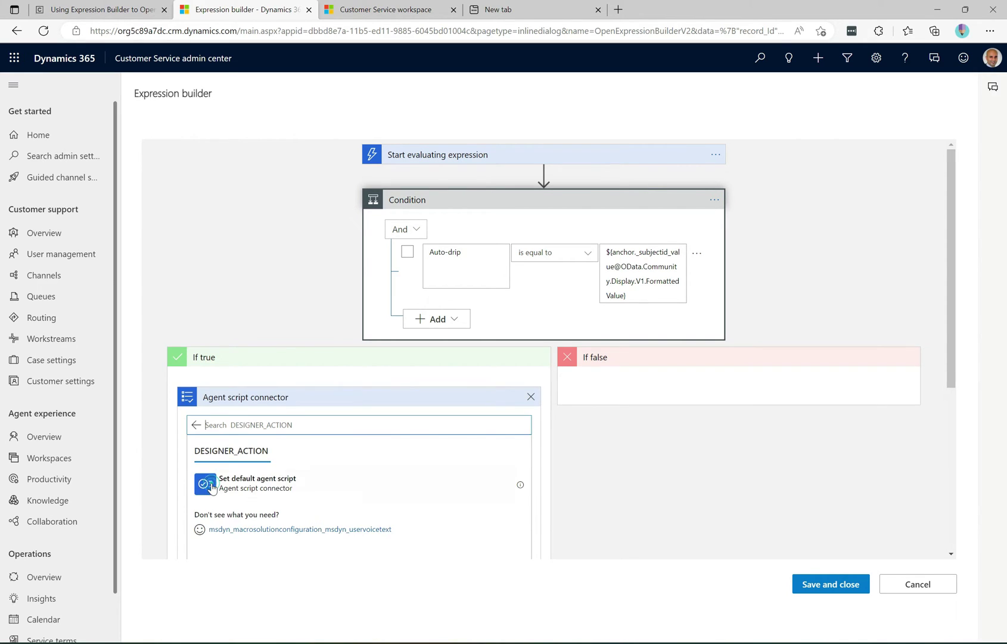
left_click(285, 486)
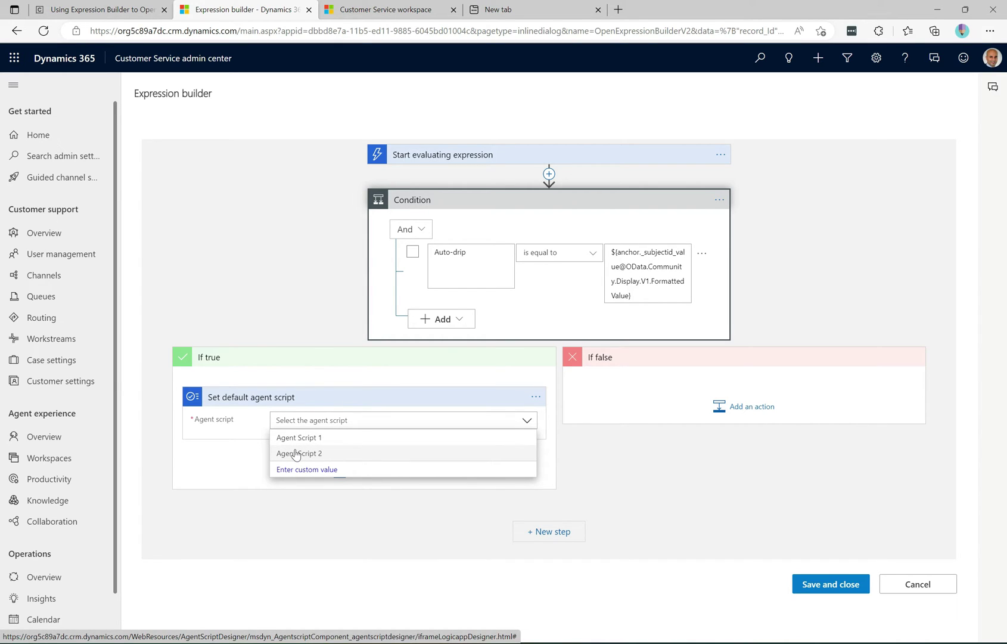
left_click(297, 454)
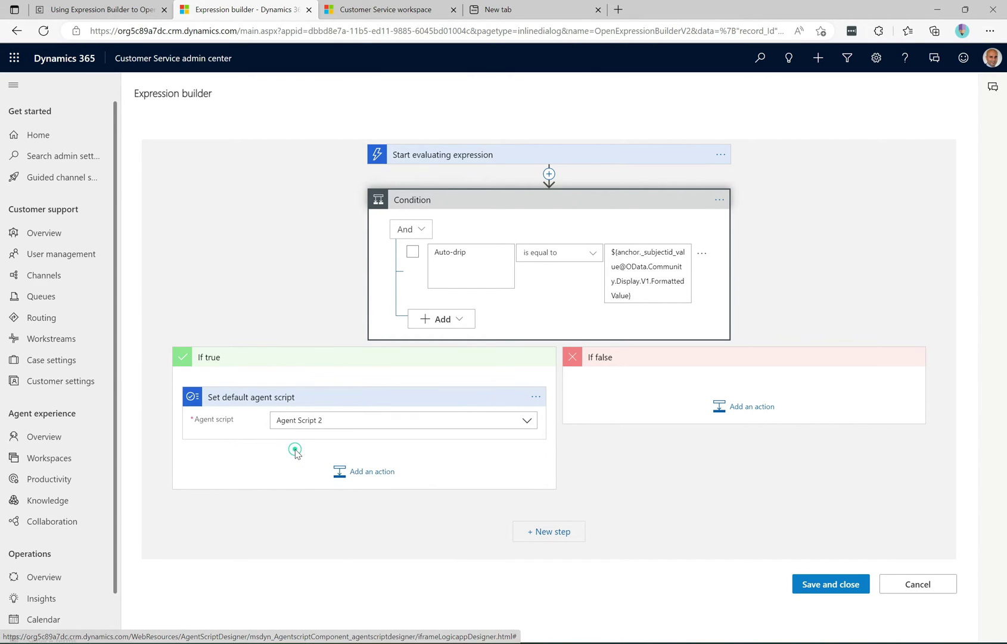
Rename the If true branch's action to Call agent script 2
left_click(535, 396)
left_click(577, 395)
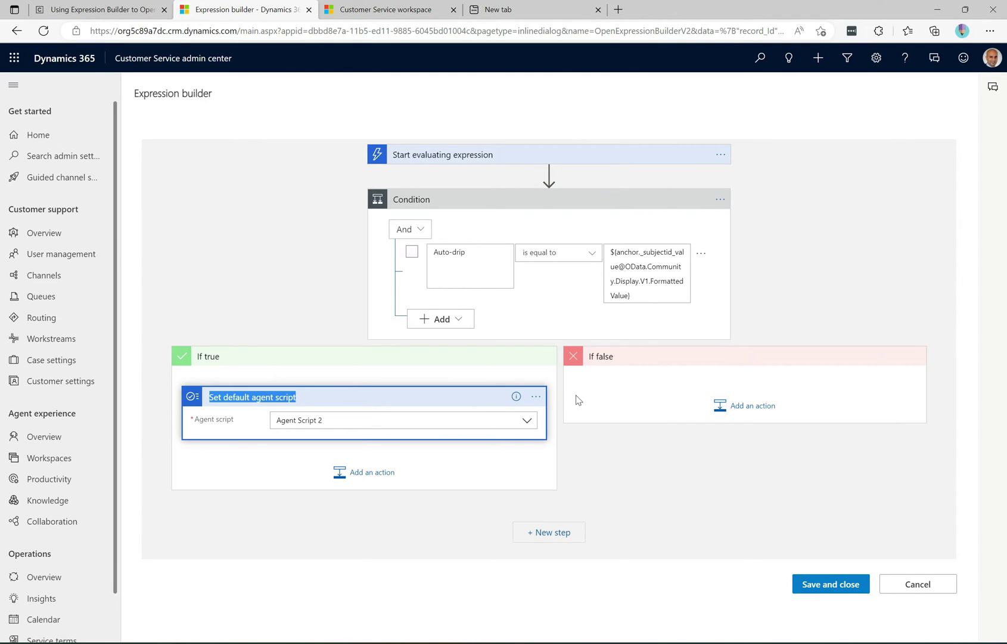
type("Call")
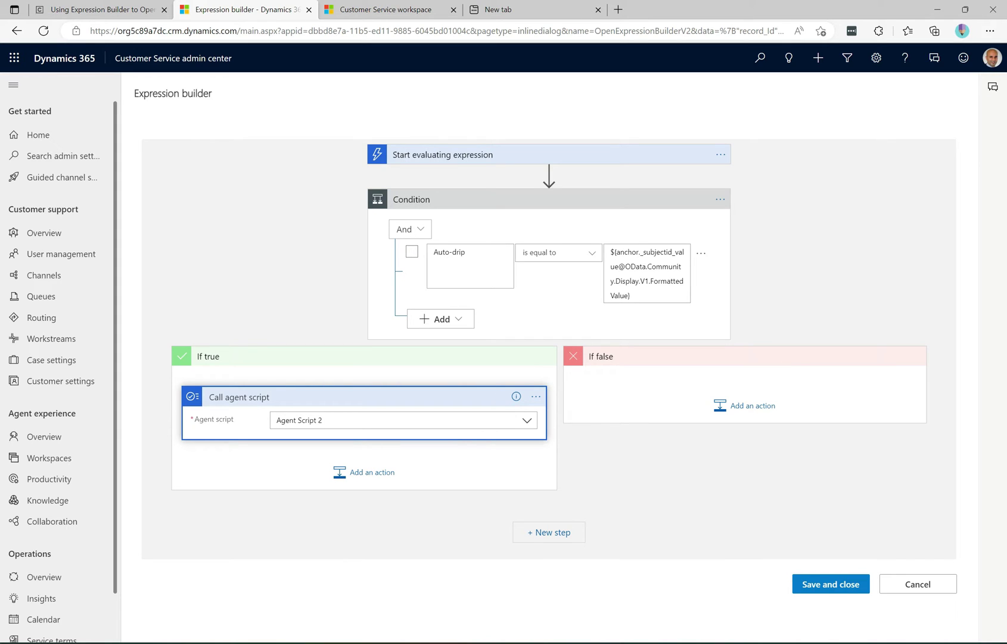
left_click(614, 435)
Add a Set default agent script action with Agent Script 1 to the If false branch, and save and close the expression
left_click(733, 411)
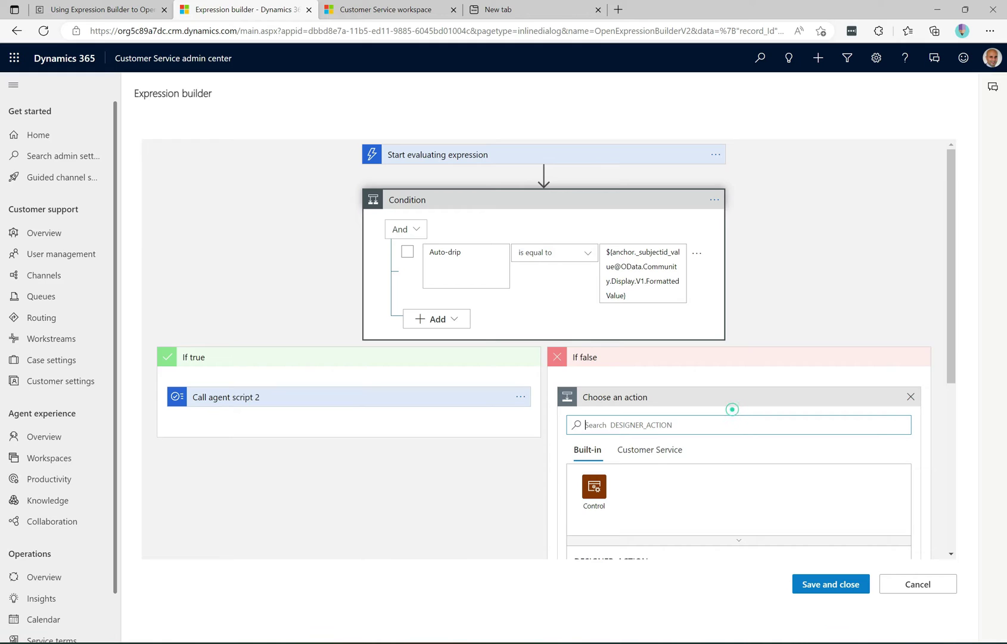
left_click(650, 452)
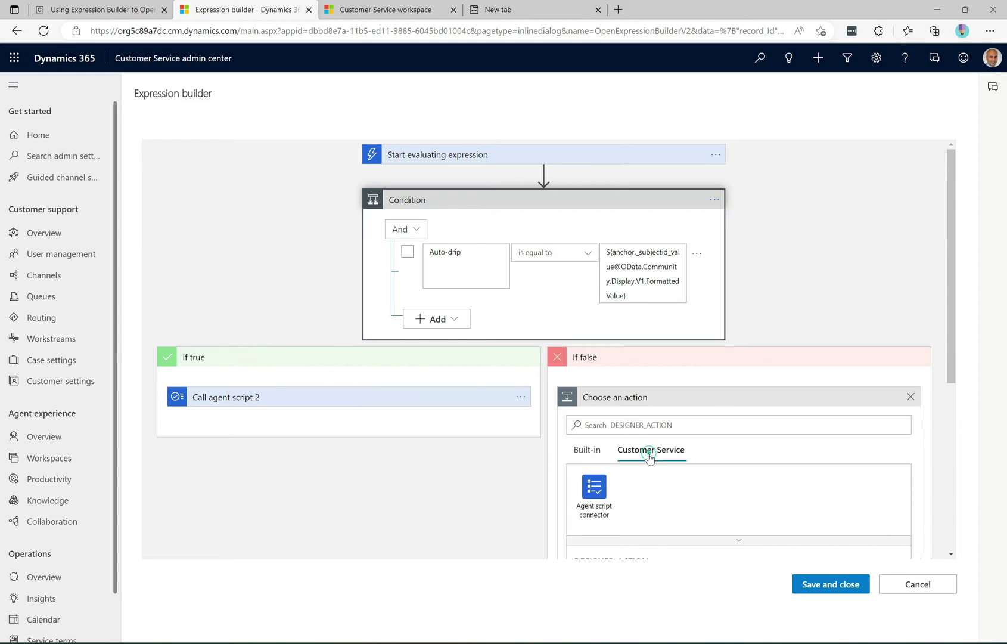
left_click(596, 489)
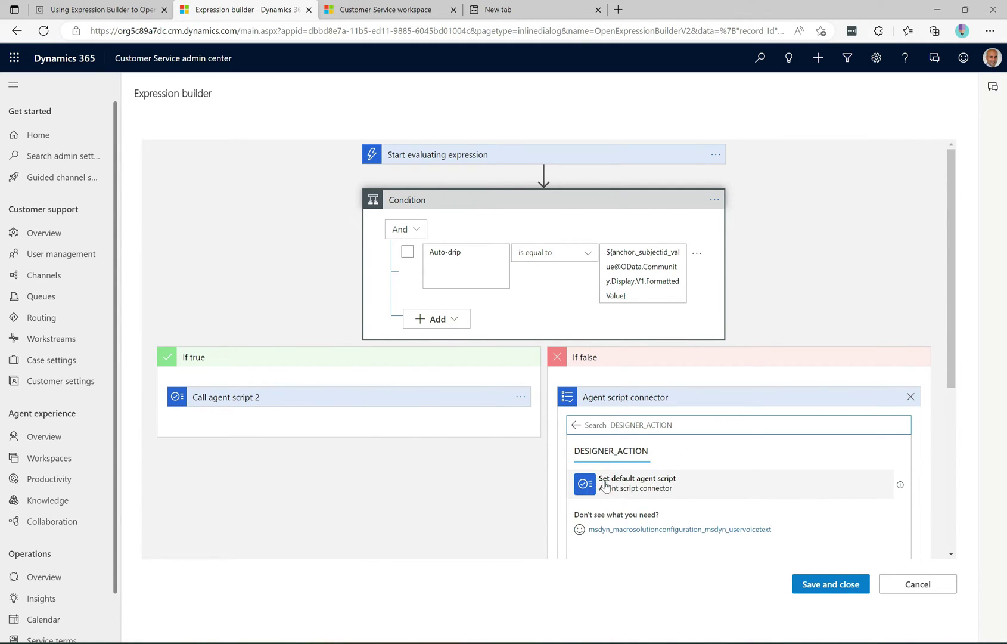
left_click(668, 481)
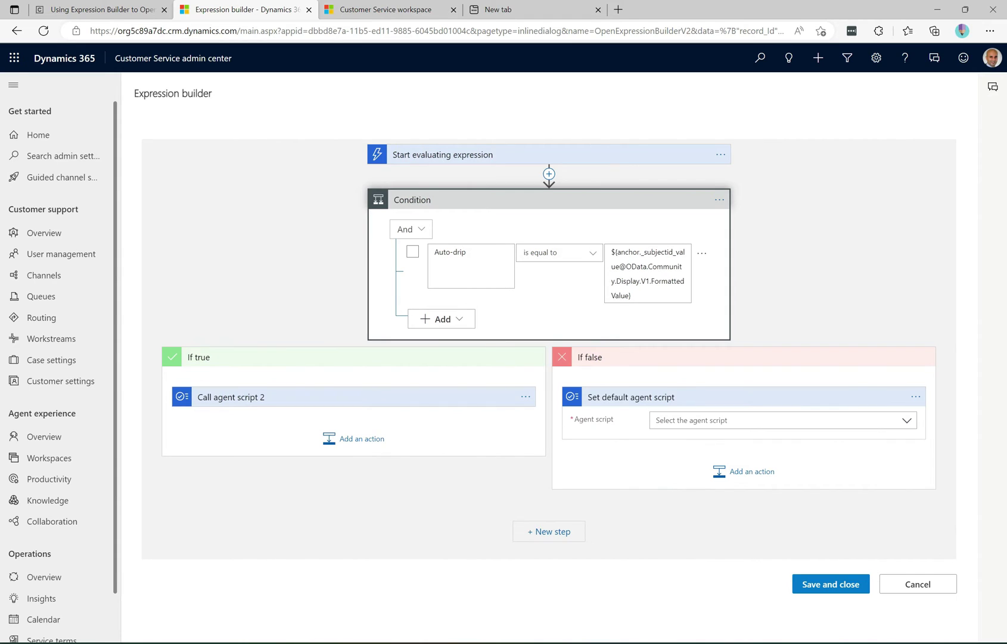
left_click(907, 421)
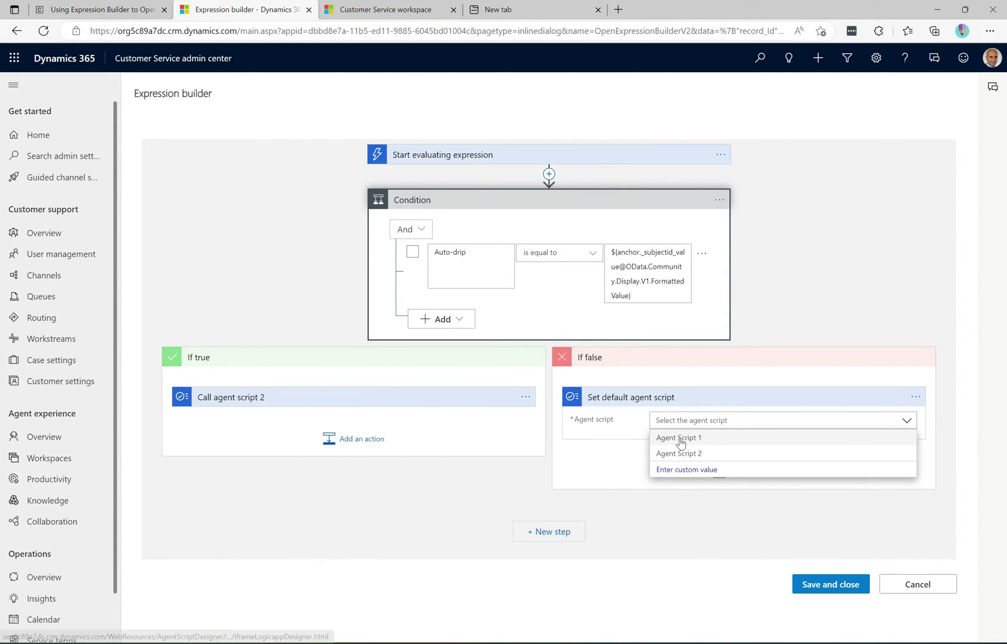
left_click(680, 438)
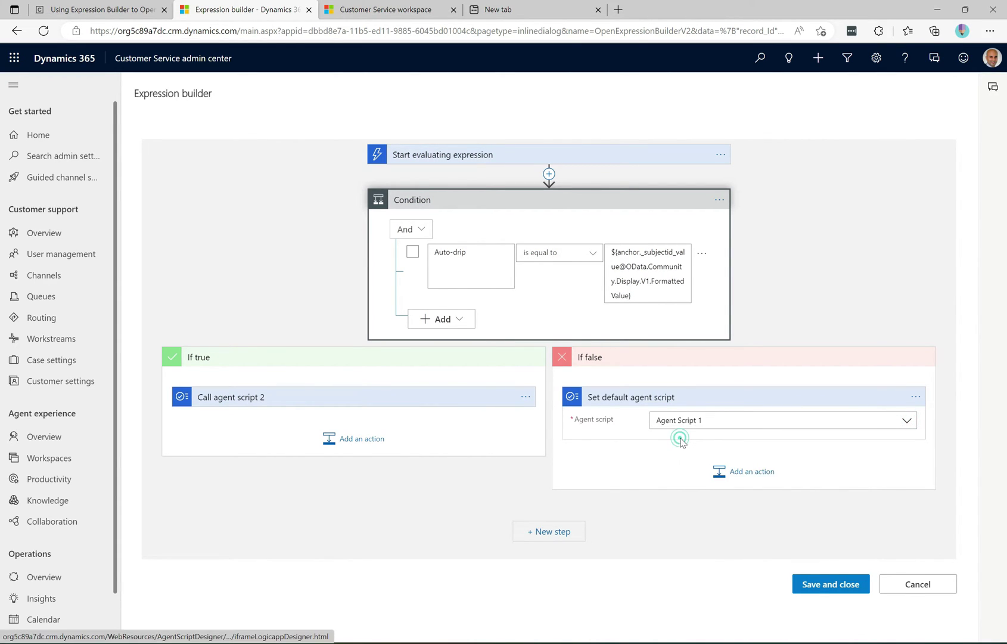
left_click(828, 585)
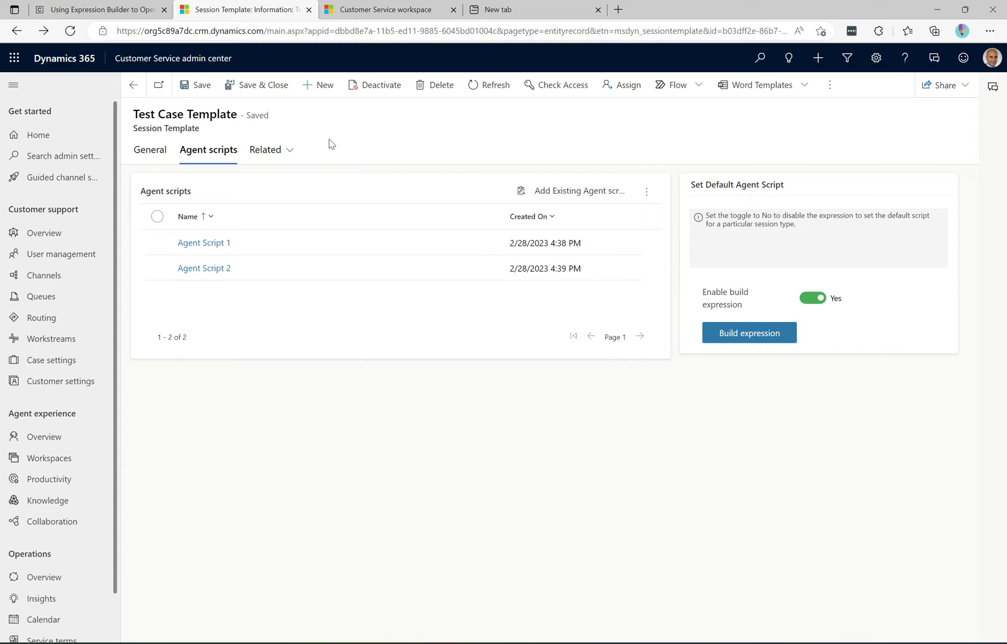
Switch to Customer Service workspace, close the developer tools and reload the site
left_click(365, 9)
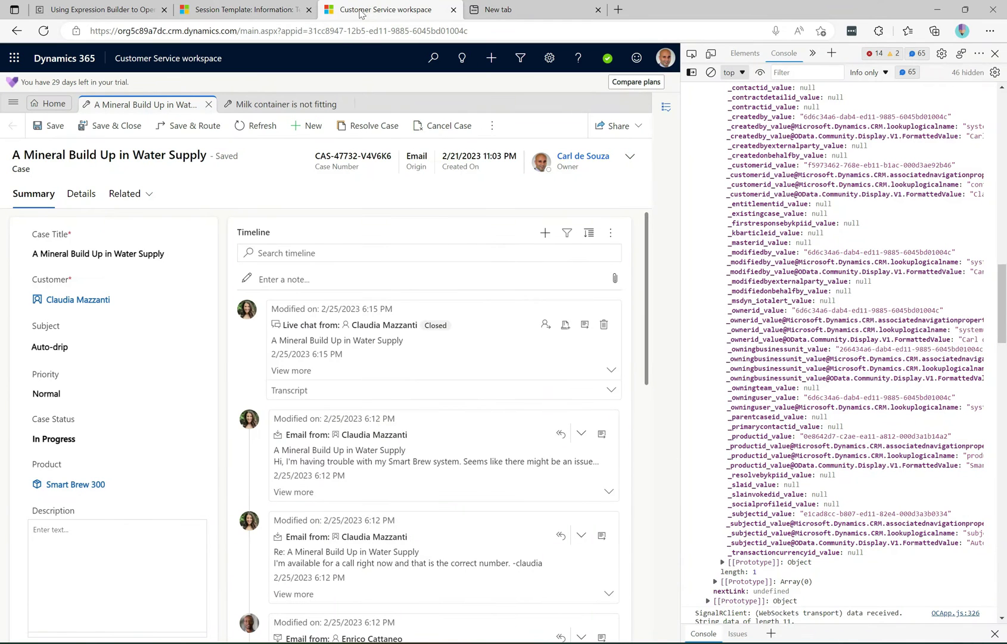
left_click(995, 55)
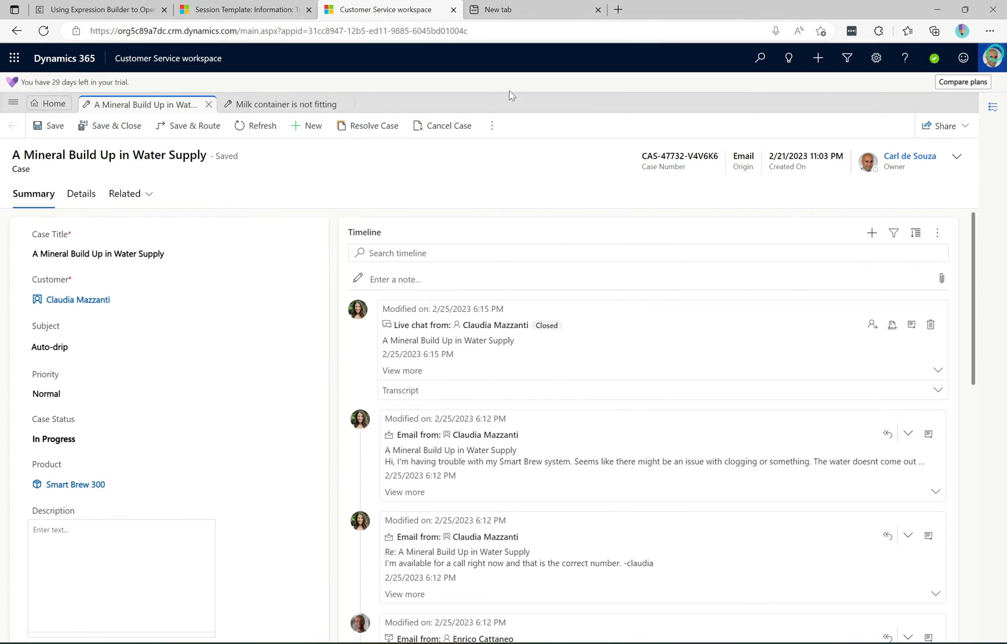
left_click(43, 31)
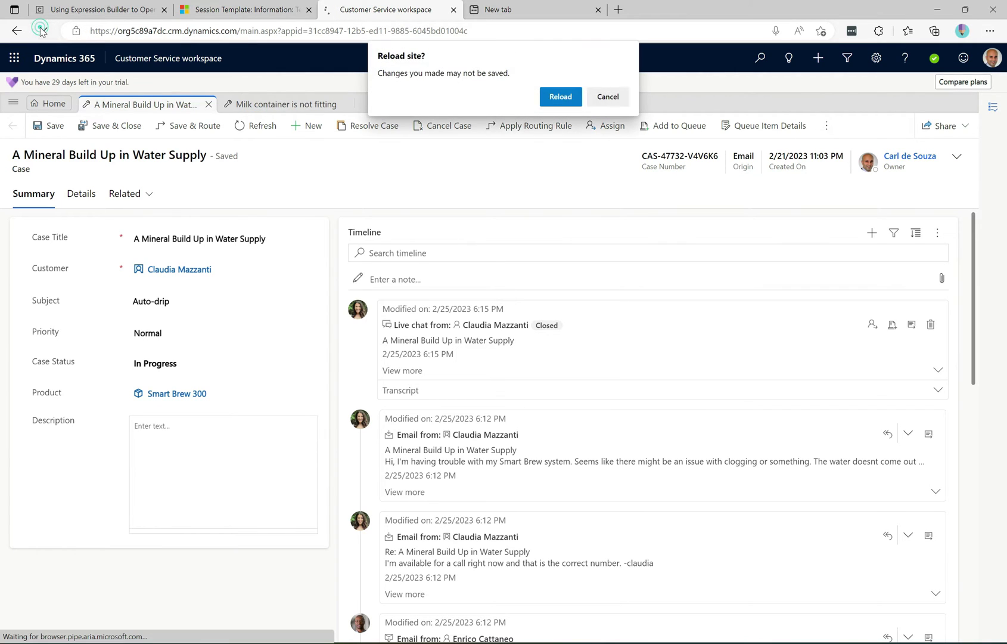
key("Return")
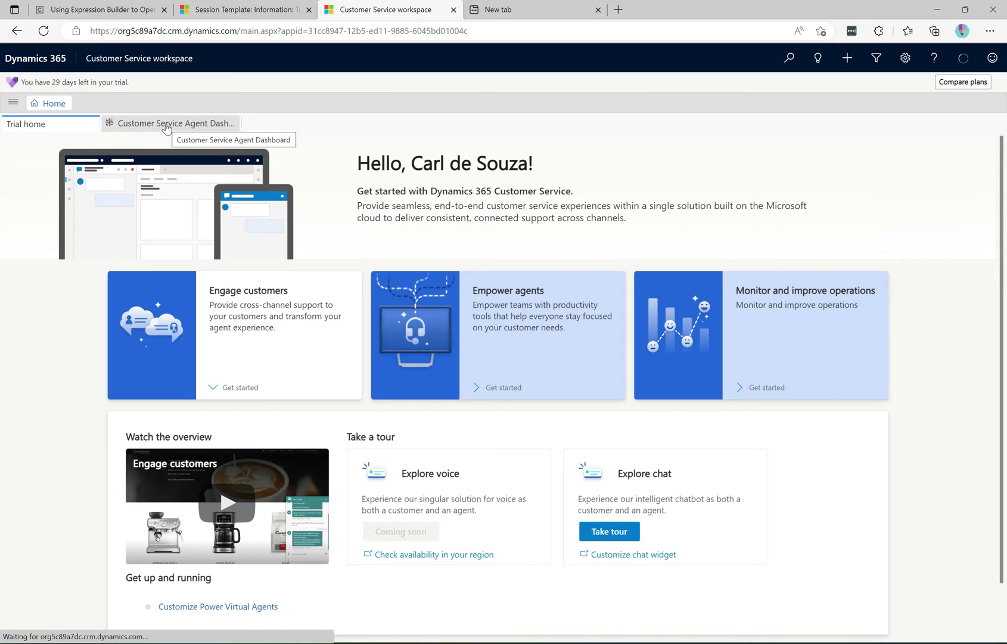
Open the case A Mineral Build Up in Water Supply from the Customer Service Agent Dashboard and show its agent scripts
left_click(167, 125)
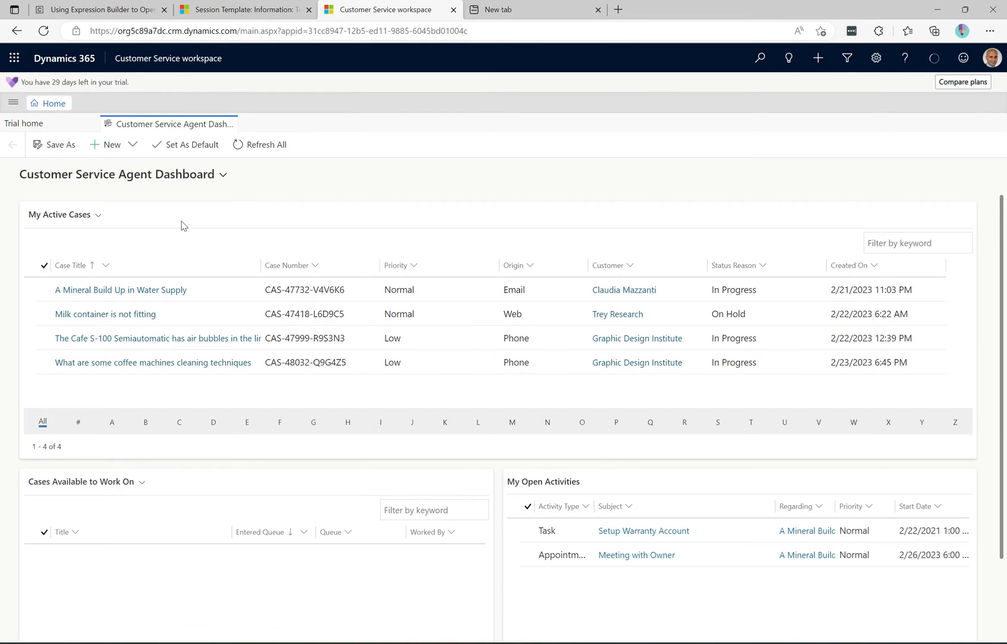
left_click(135, 292)
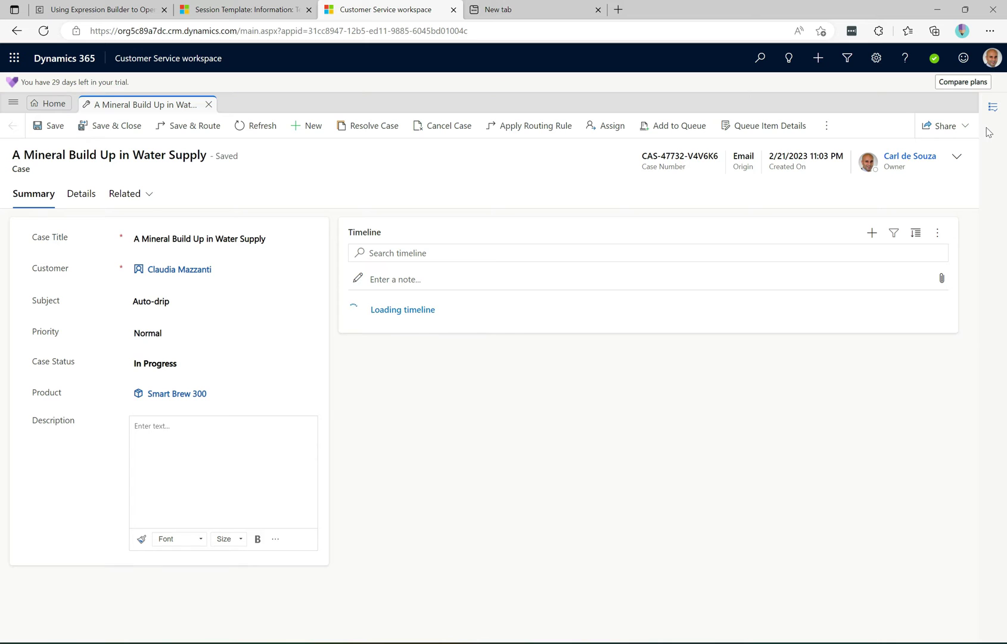
left_click(992, 107)
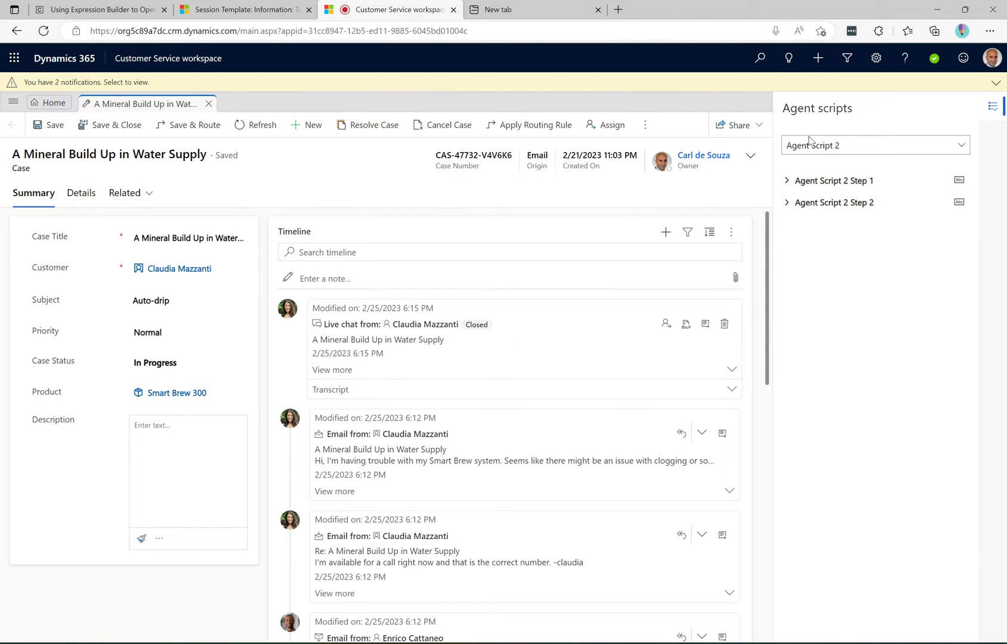
Open the case Milk container is not fitting and compare its default agent script with that of A Mineral Build Up in Water Supply
left_click(54, 104)
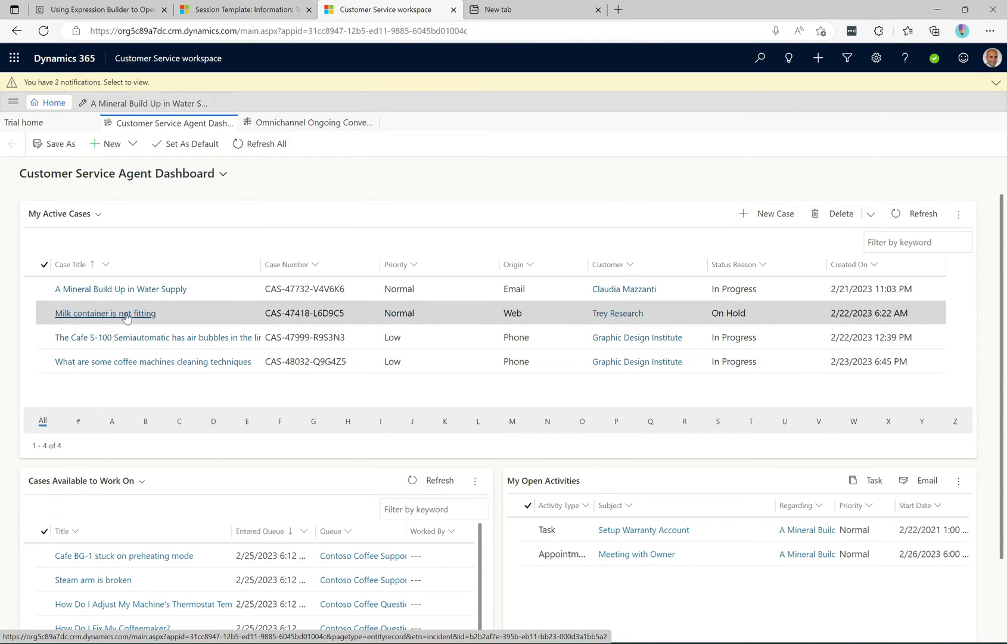
left_click(127, 315)
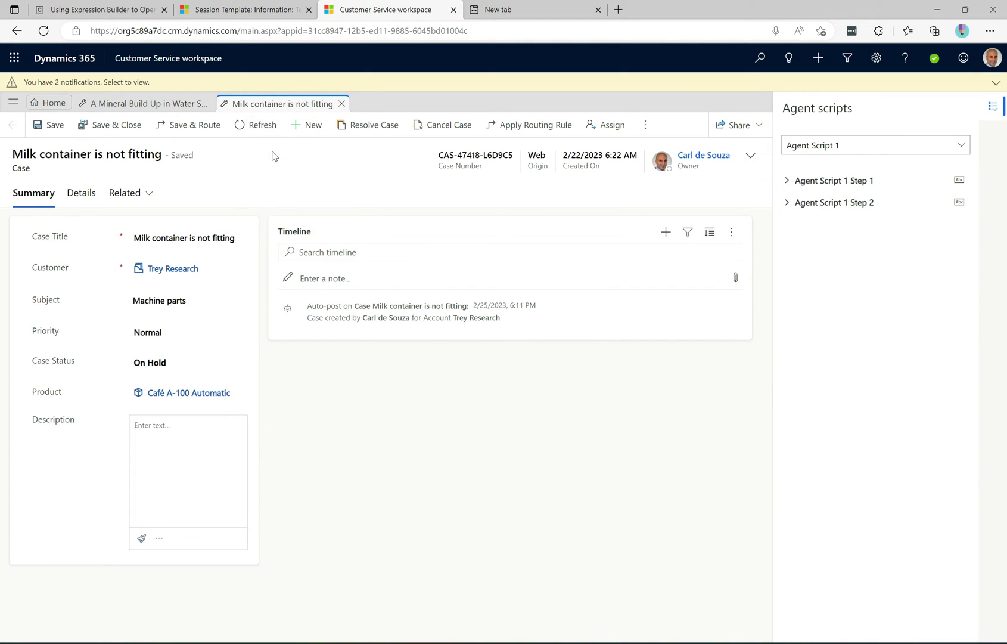
left_click(154, 110)
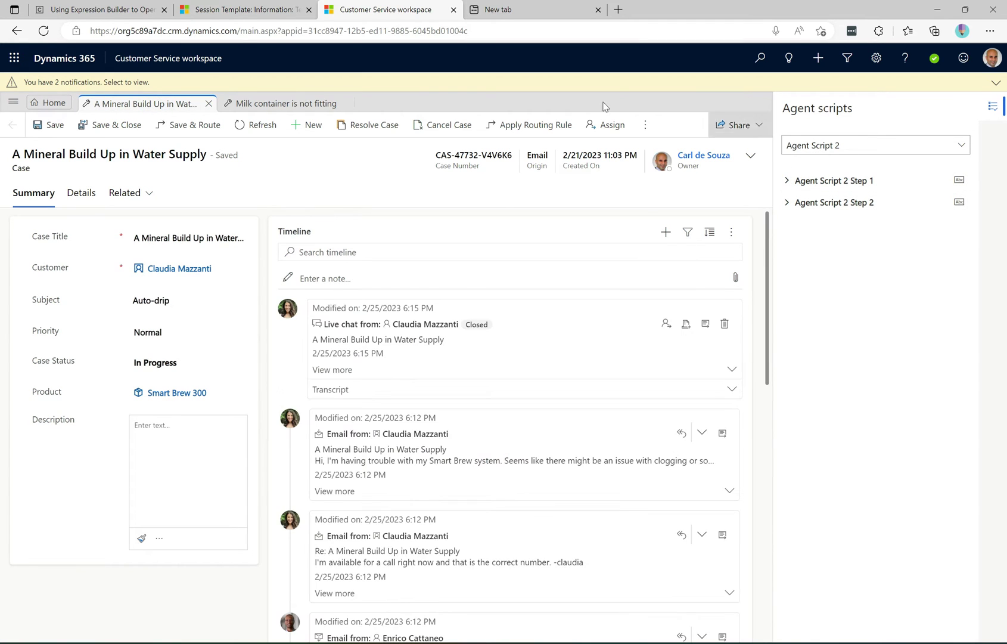
left_click(260, 107)
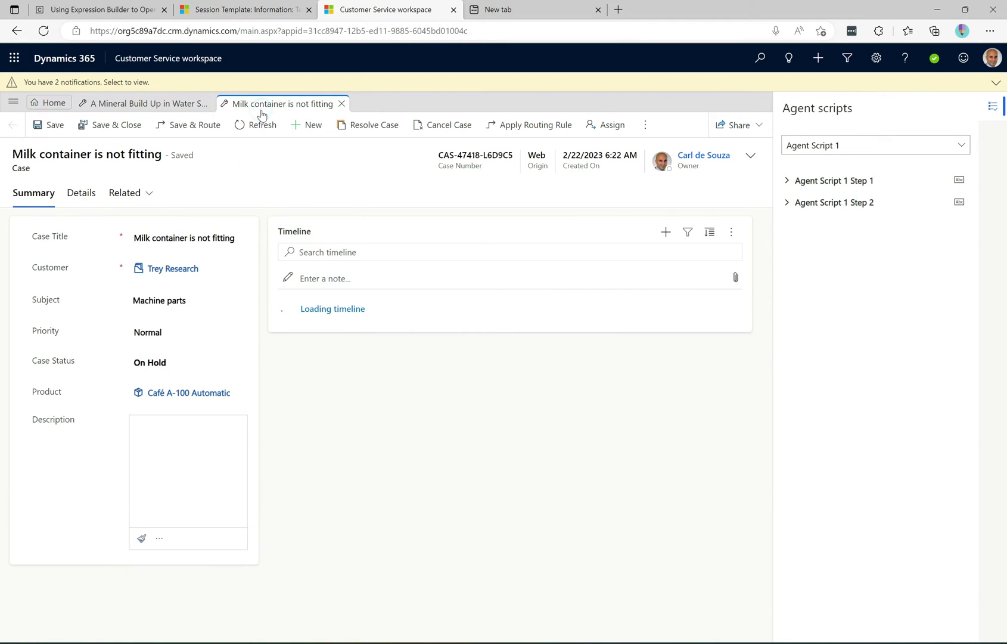
left_click(171, 106)
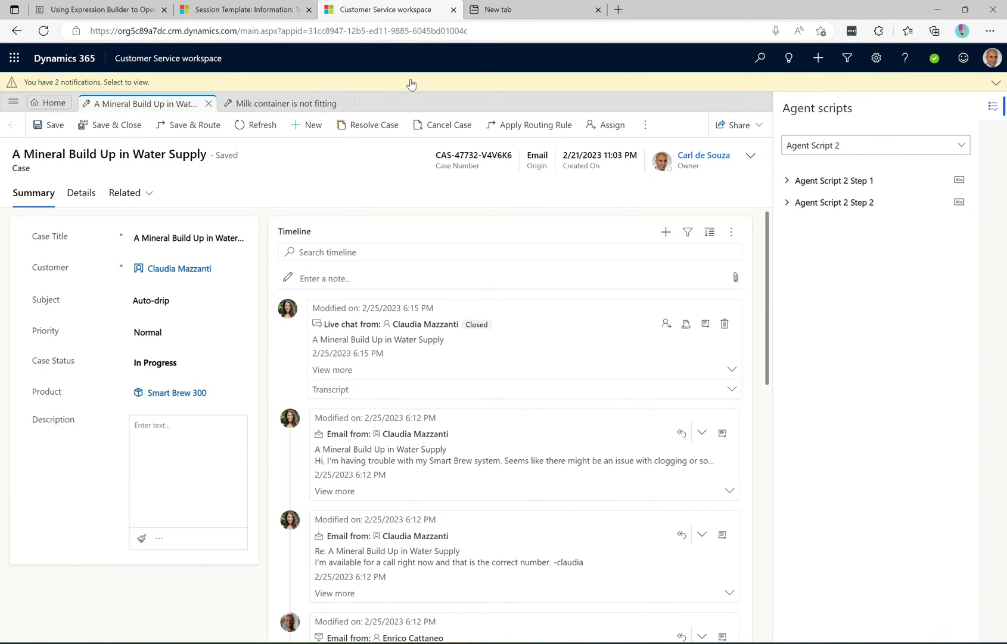
Reopen the Test Case Template's expression in the Customer Service admin center and expand its condition
left_click(269, 16)
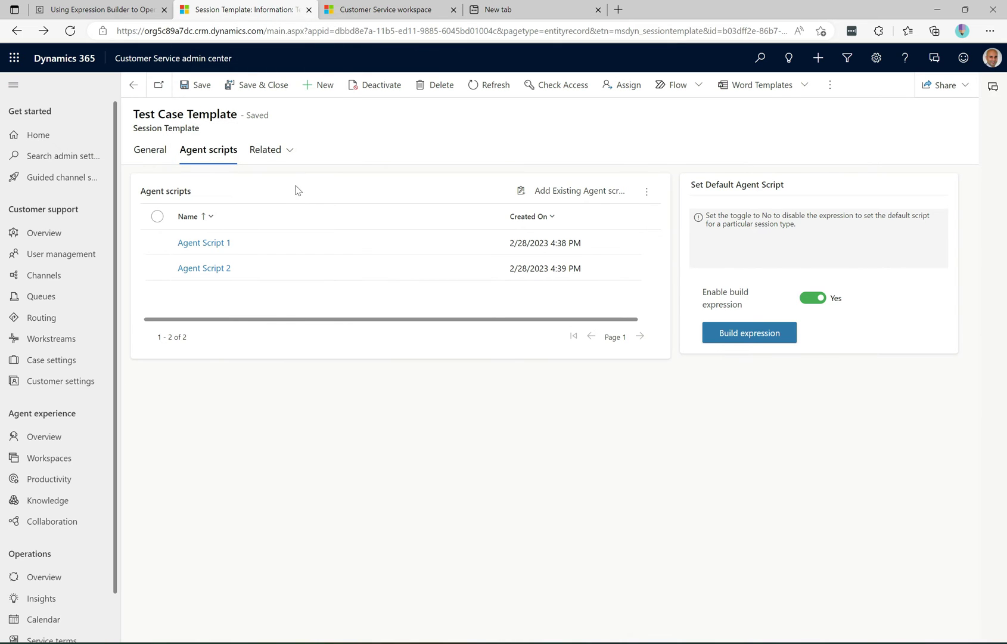
left_click(752, 333)
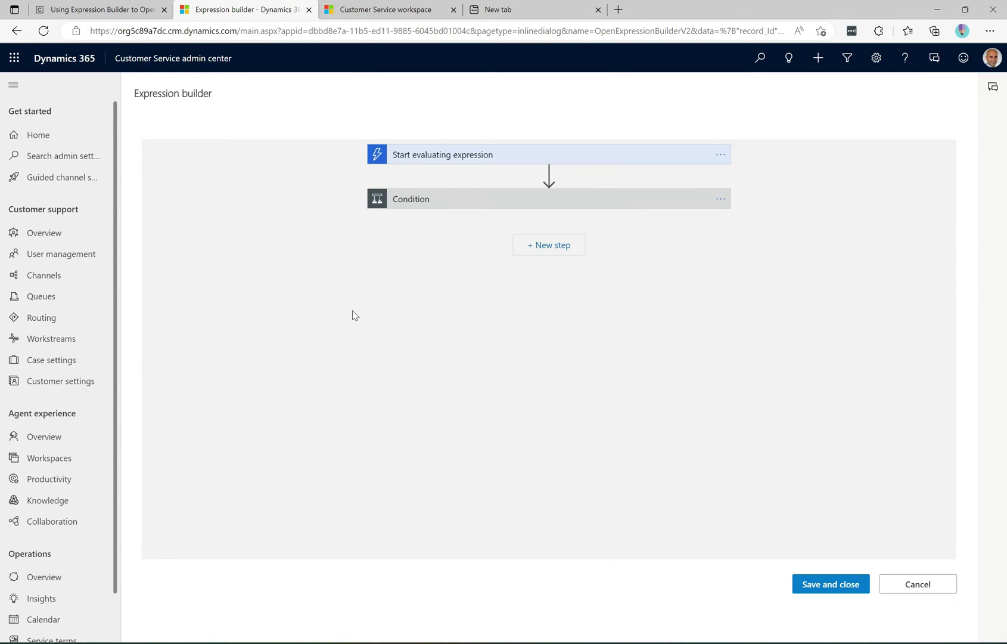
left_click(472, 200)
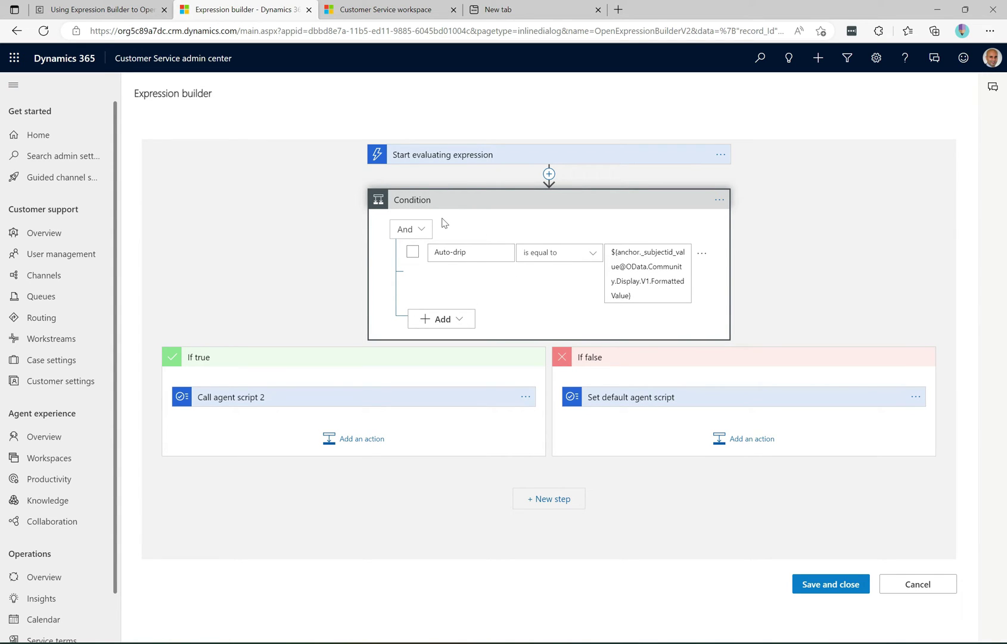
Switch to the article on using Expression Builder to open agent scripts dynamically and find its OData queries section
left_click(143, 5)
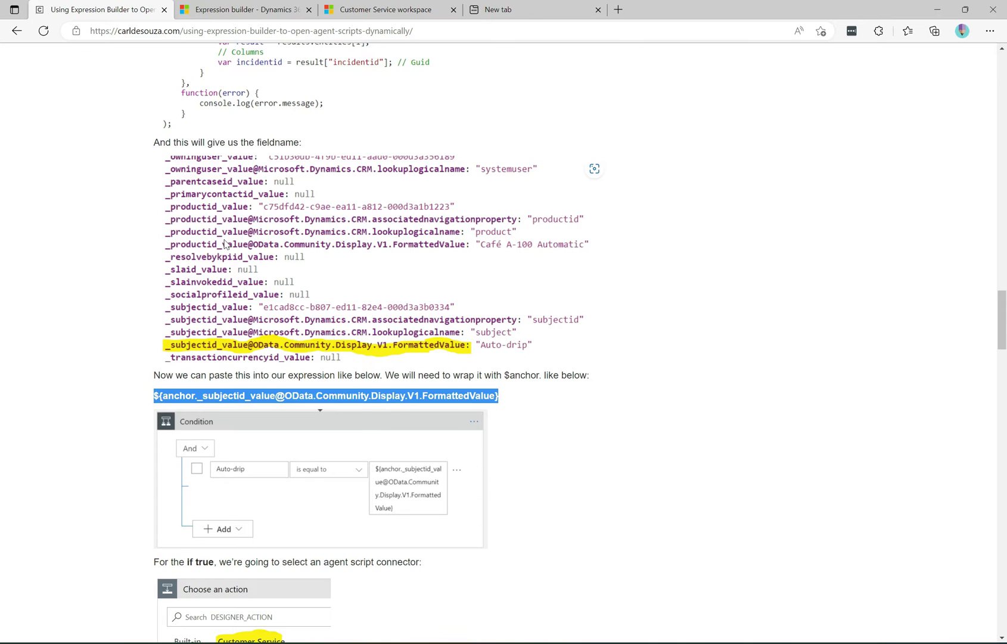
scroll(223, 232, "down", 15)
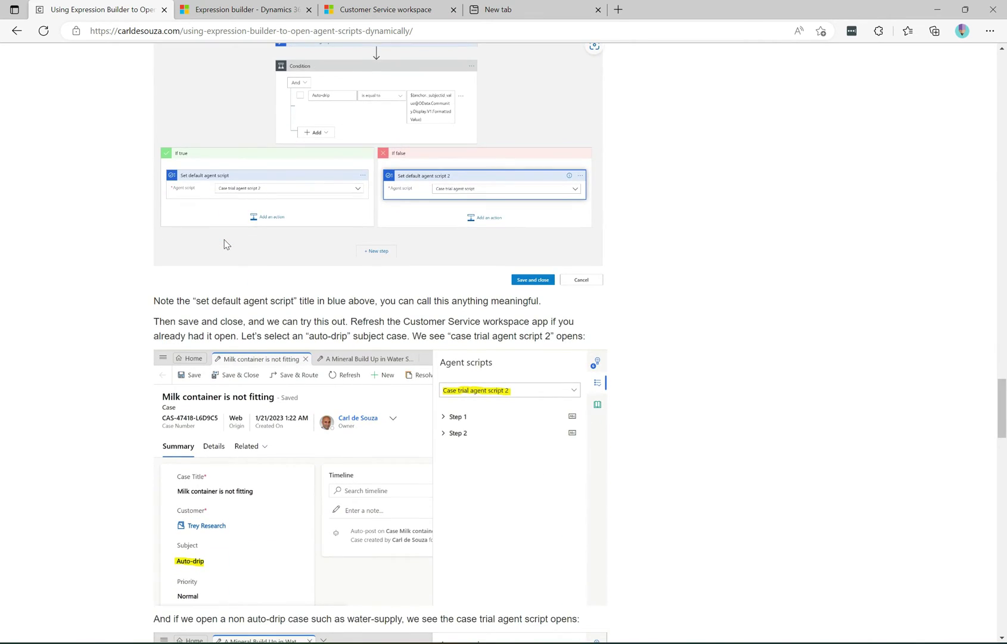
scroll(224, 244, "down", 7)
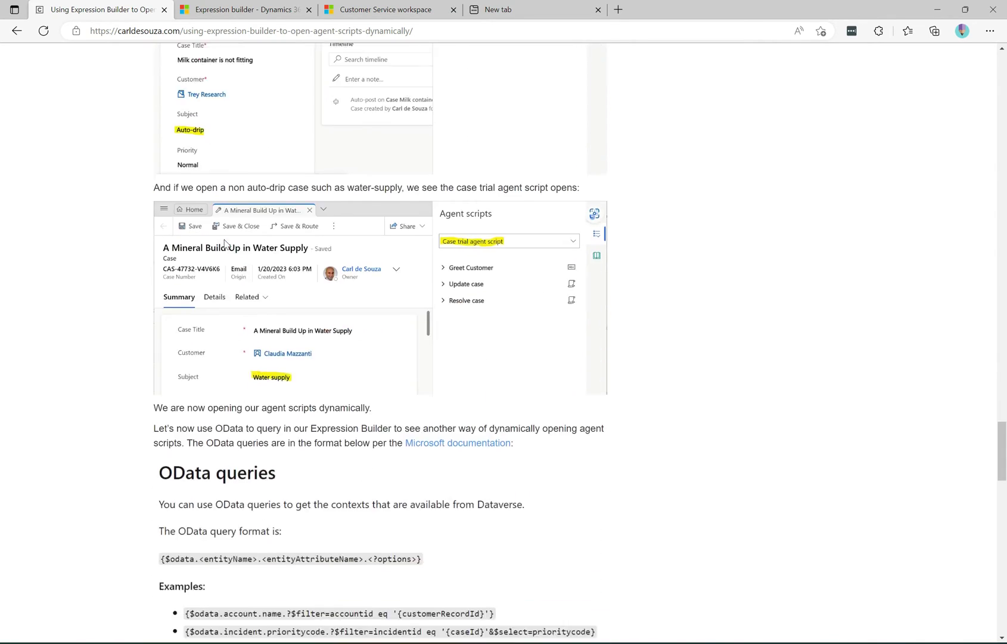
Replace the condition's comparison value with the article's query ${$odata.incident.title.?$filter=incidentid eq '${anchor.incidentid}'&$select=title}
scroll(224, 244, "down", 7)
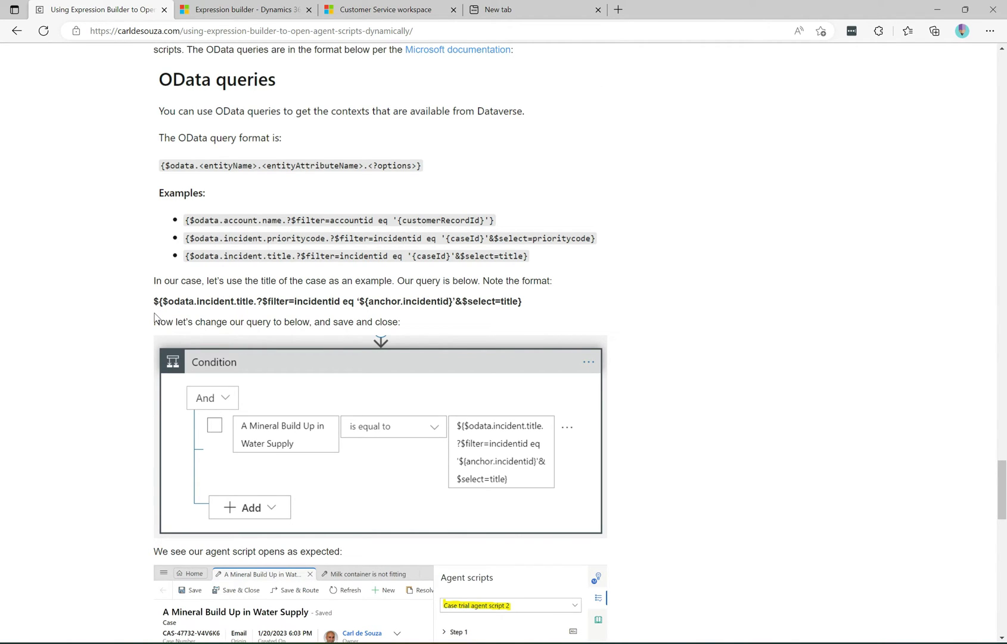
left_click_drag(154, 301, 522, 302)
key("ctrl+c")
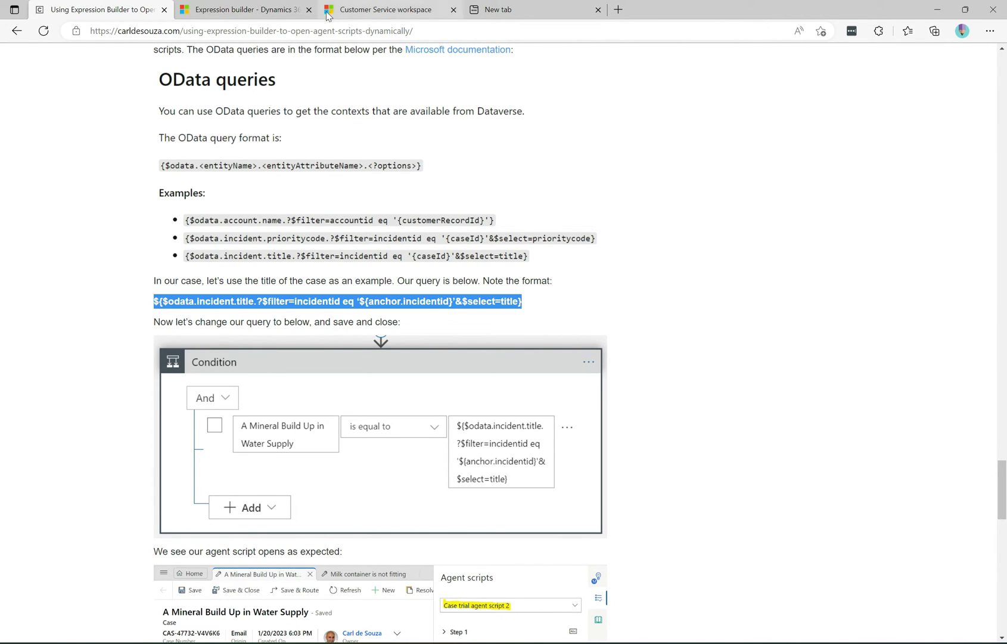
left_click(241, 9)
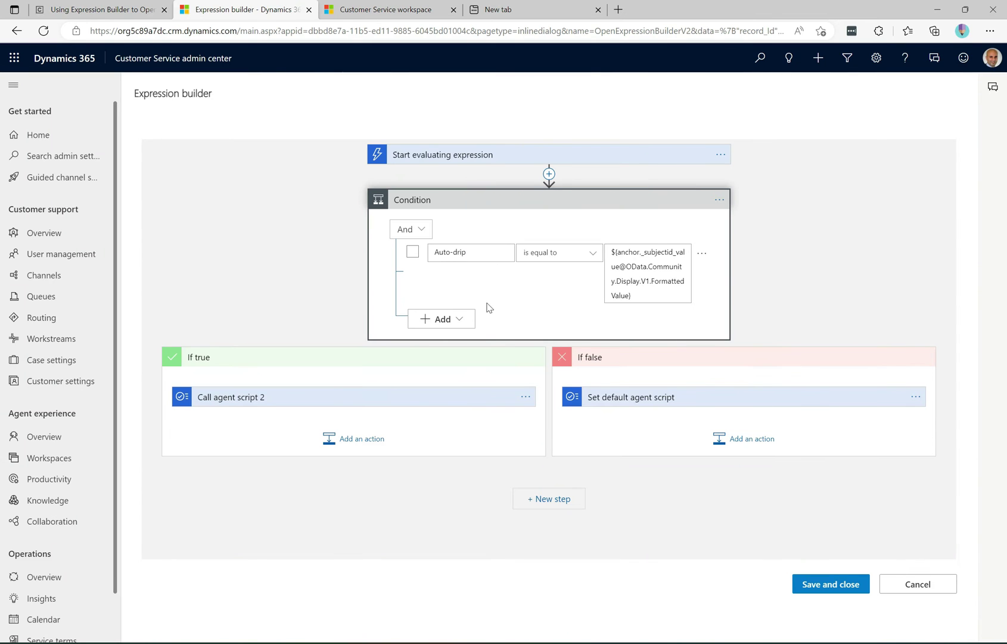
left_click(648, 273)
key("ctrl+a")
key("BackSpace")
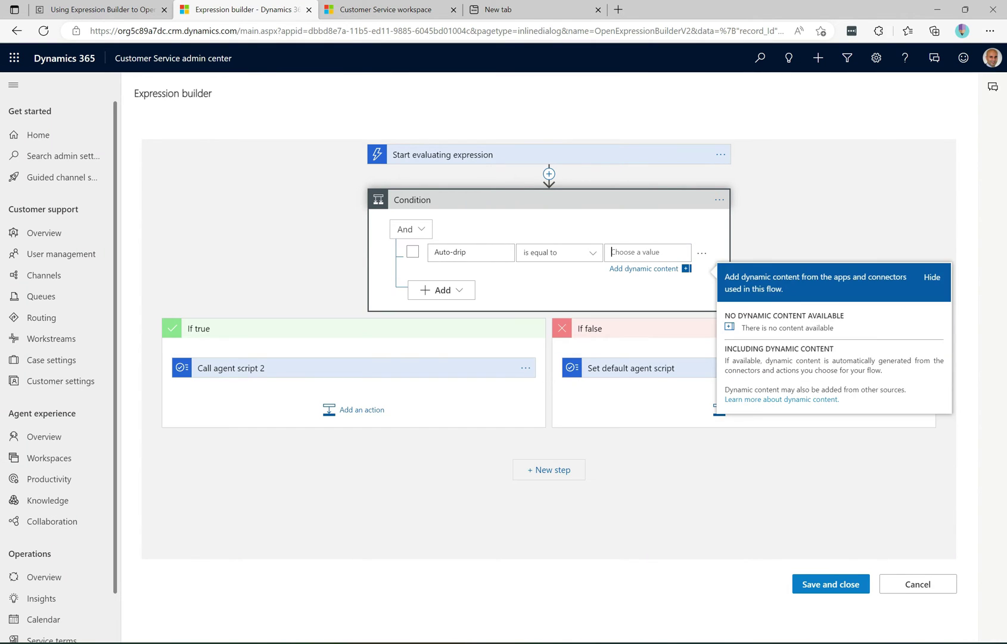
key("ctrl+v")
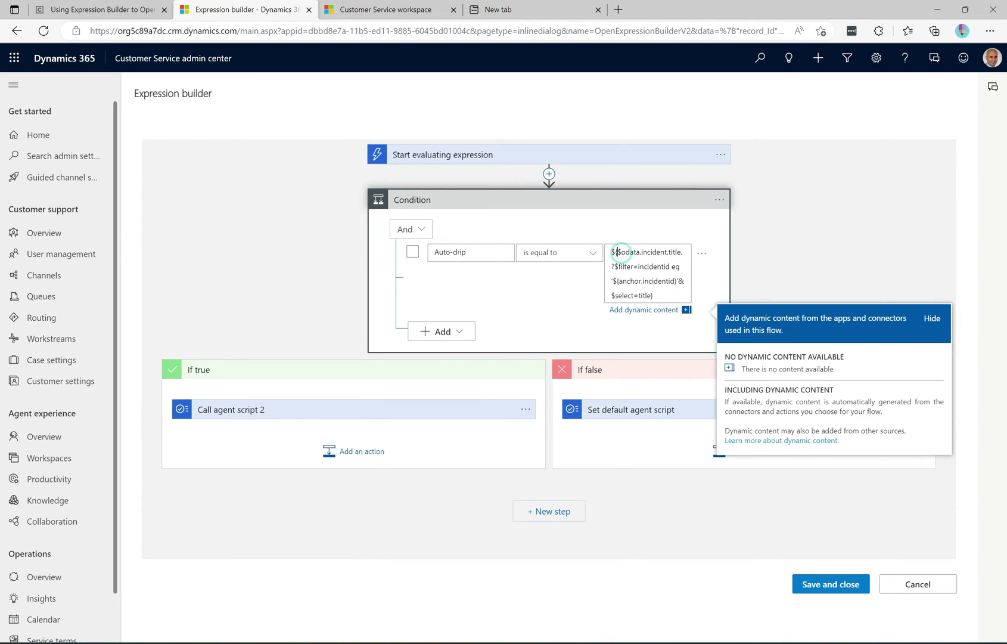
Examine the table, column, filter and anchor.incidentid parts of the OData query in the condition
left_click_drag(617, 252, 671, 266)
left_click(640, 252)
left_click(667, 252)
left_click(681, 252)
left_click(672, 267)
left_click_drag(618, 281, 674, 281)
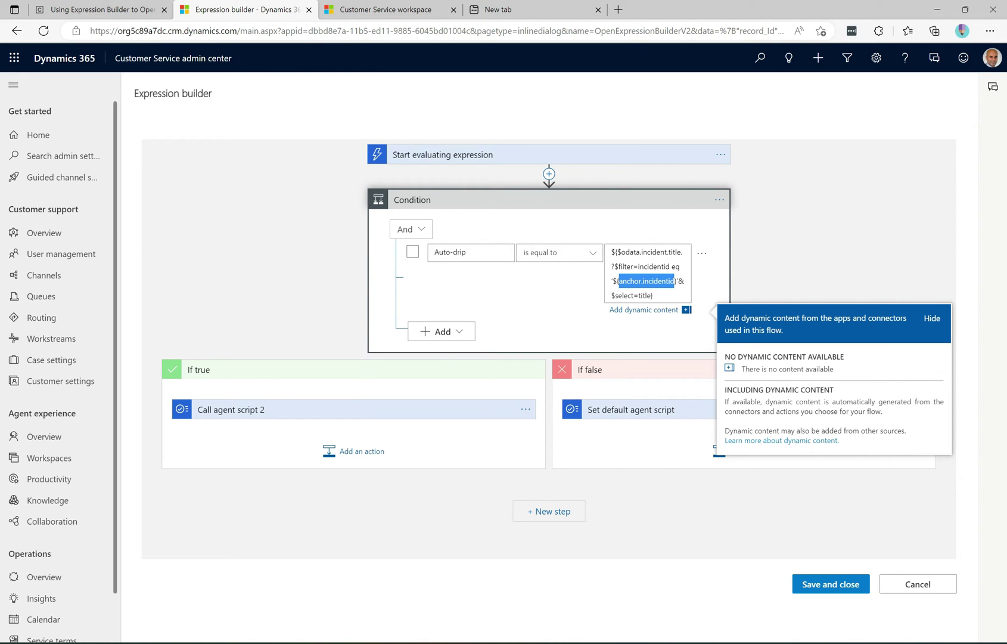
Replace Auto-drip in the condition with the case title A Mineral Build Up in Water Supply, copied from the case, and save the expression
left_click(377, 7)
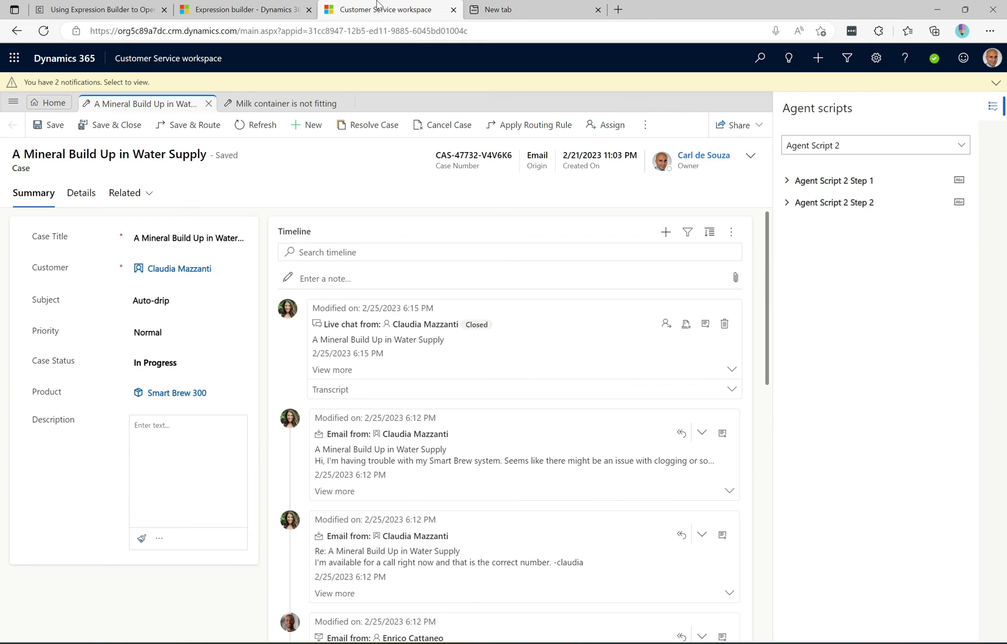
left_click(186, 238)
key("ctrl+c")
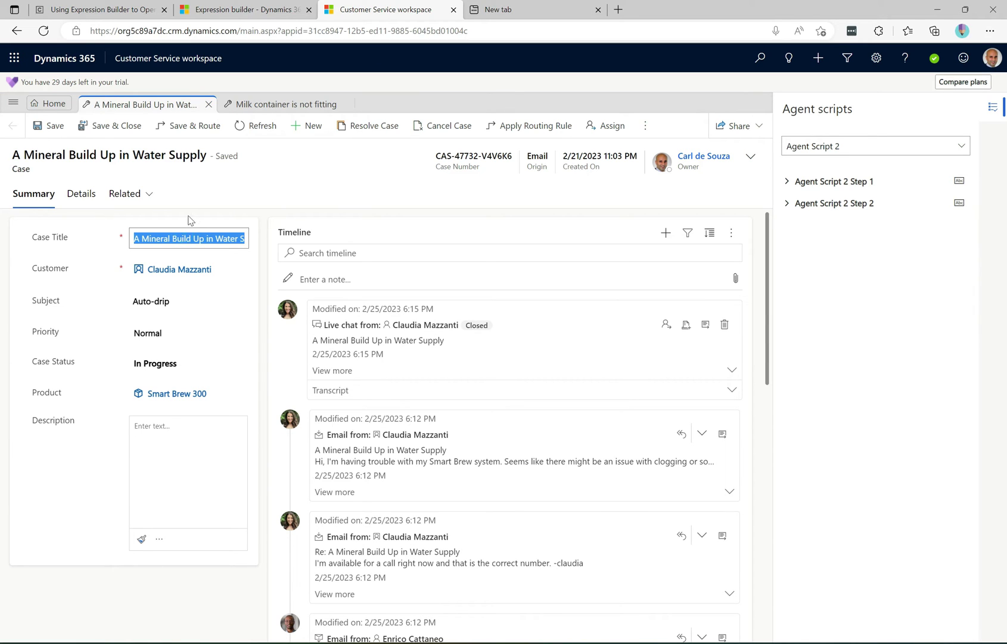
left_click(244, 4)
left_click(459, 252)
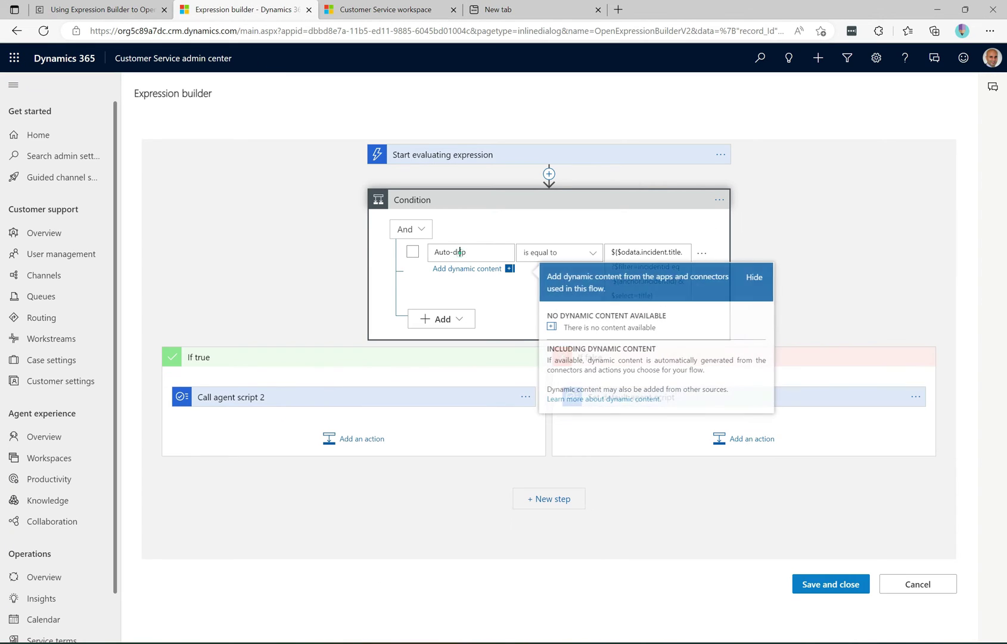
key("ctrl+a")
key("ctrl+v")
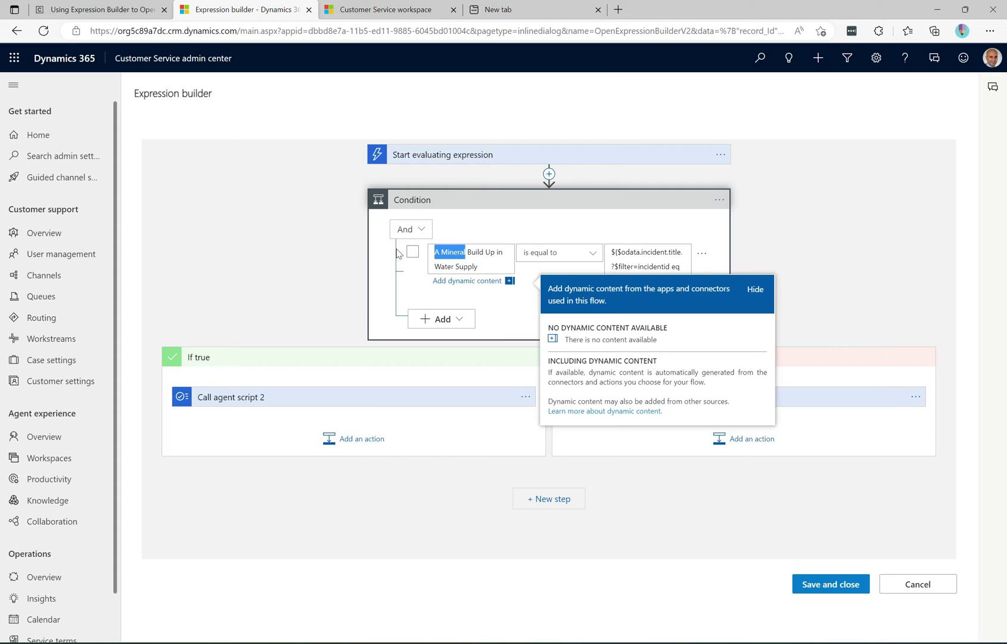
left_click(460, 224)
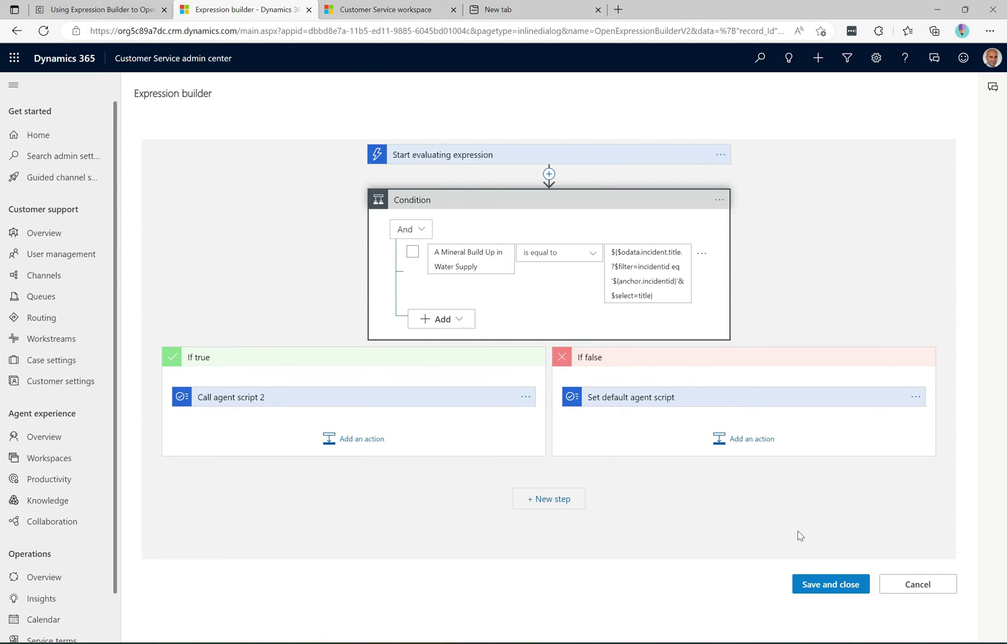
left_click(817, 587)
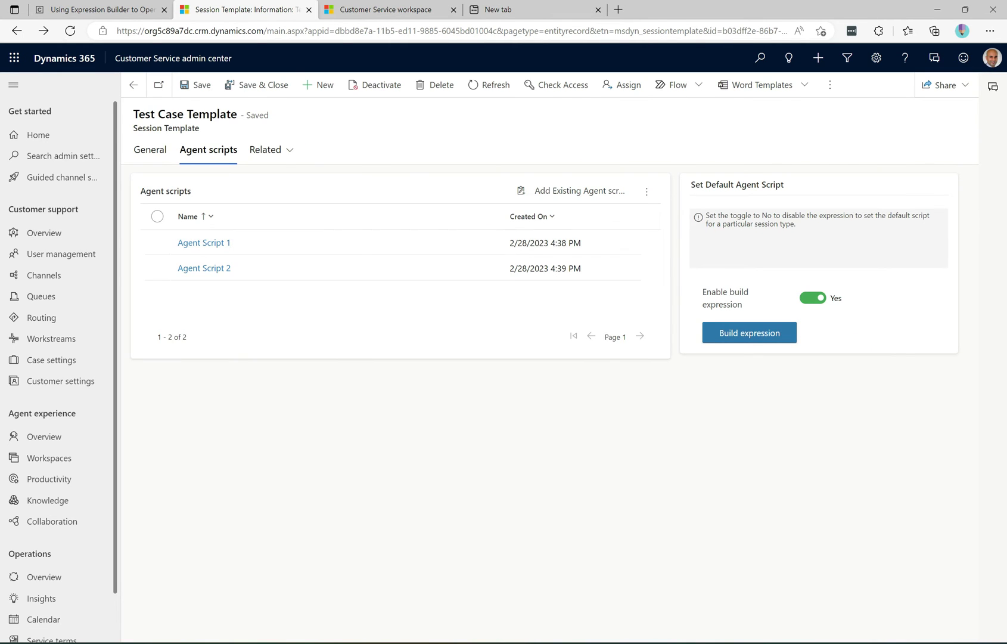
Reload the Customer Service workspace, reopen the case A Mineral Build Up in Water Supply and show its agent scripts
left_click(379, 7)
left_click(41, 34)
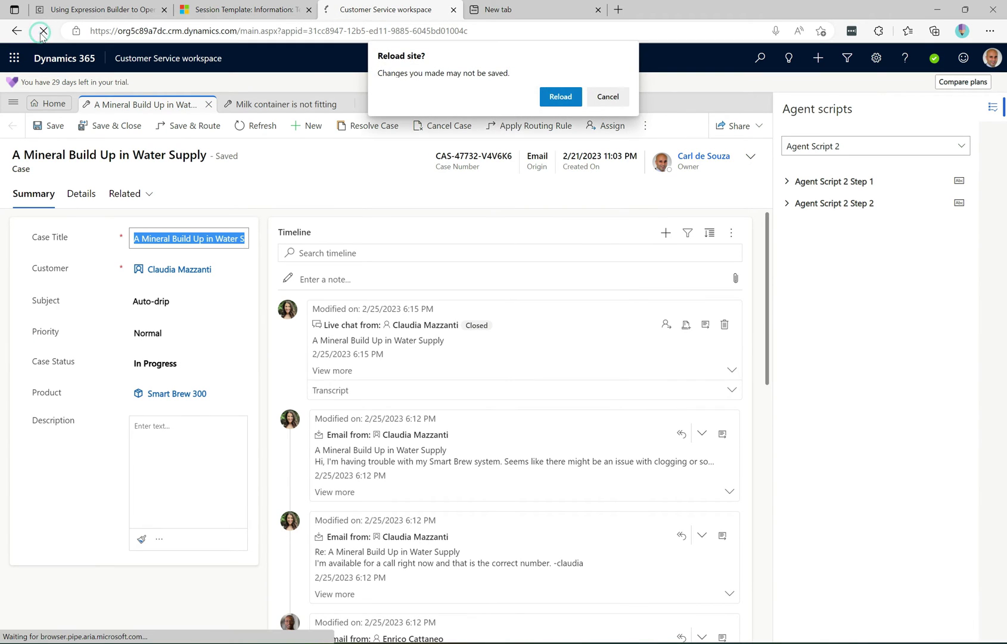
key("Return")
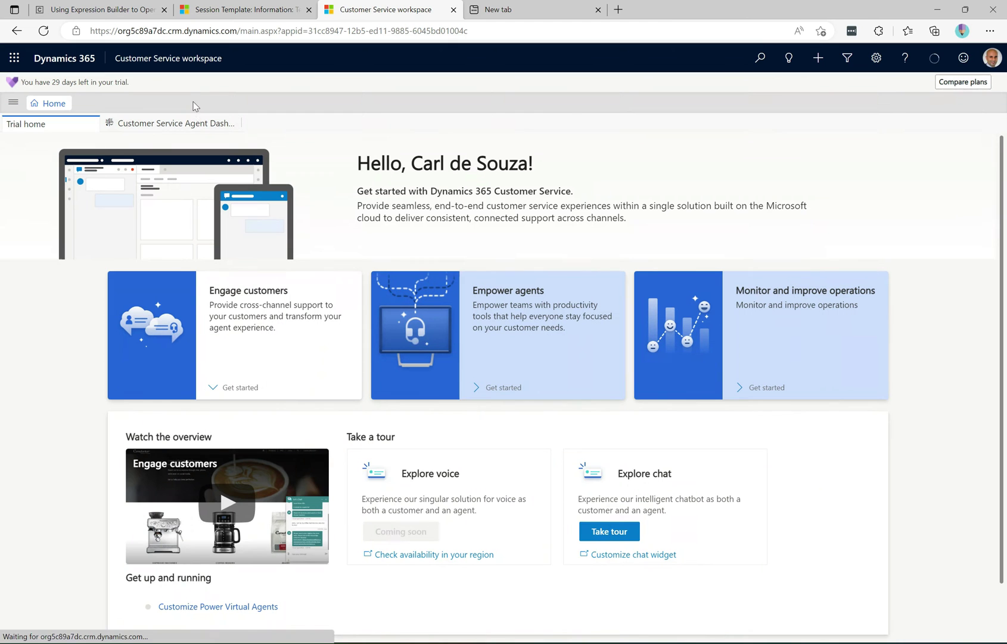
left_click(208, 126)
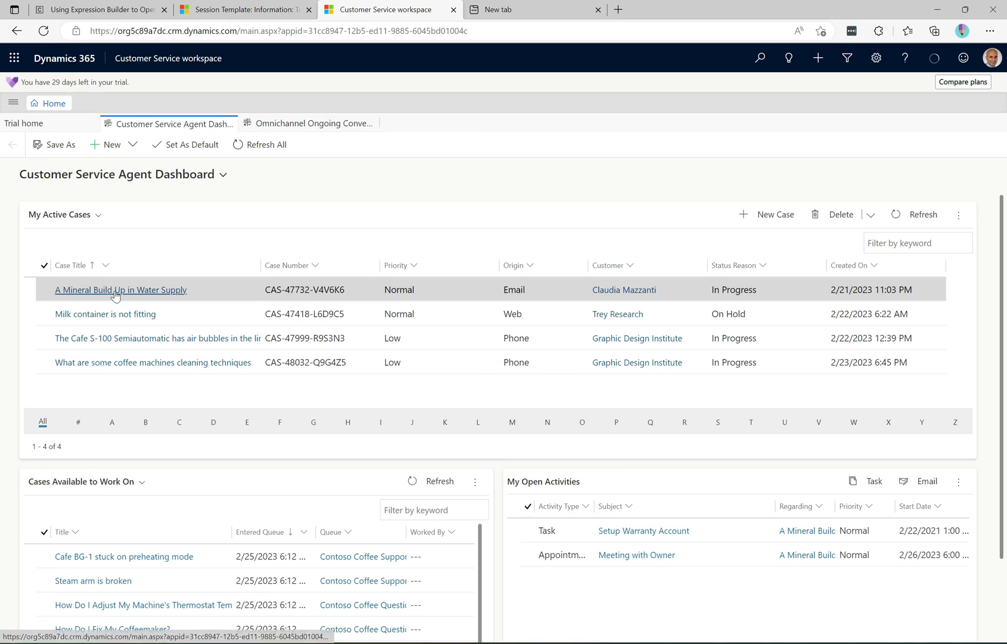
left_click(115, 290)
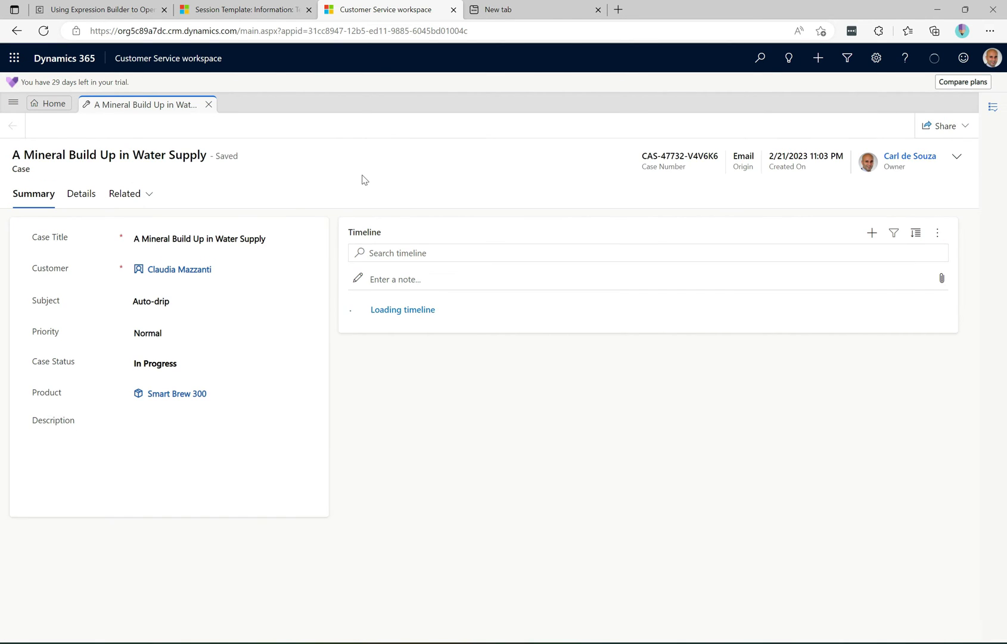
left_click(992, 108)
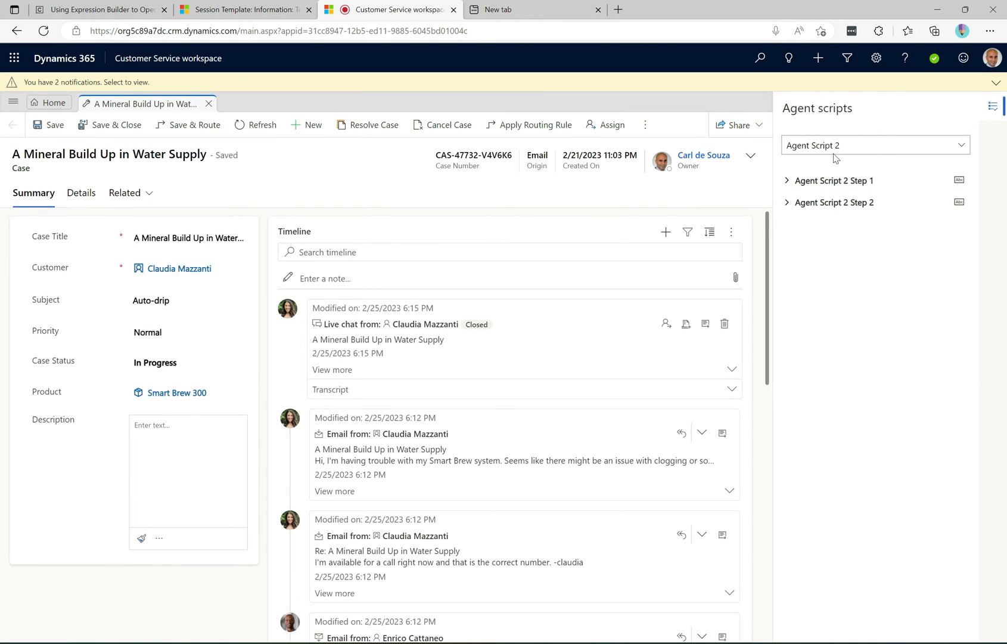
Open the case Milk container is not fitting from the dashboard and show its agent scripts
left_click(52, 103)
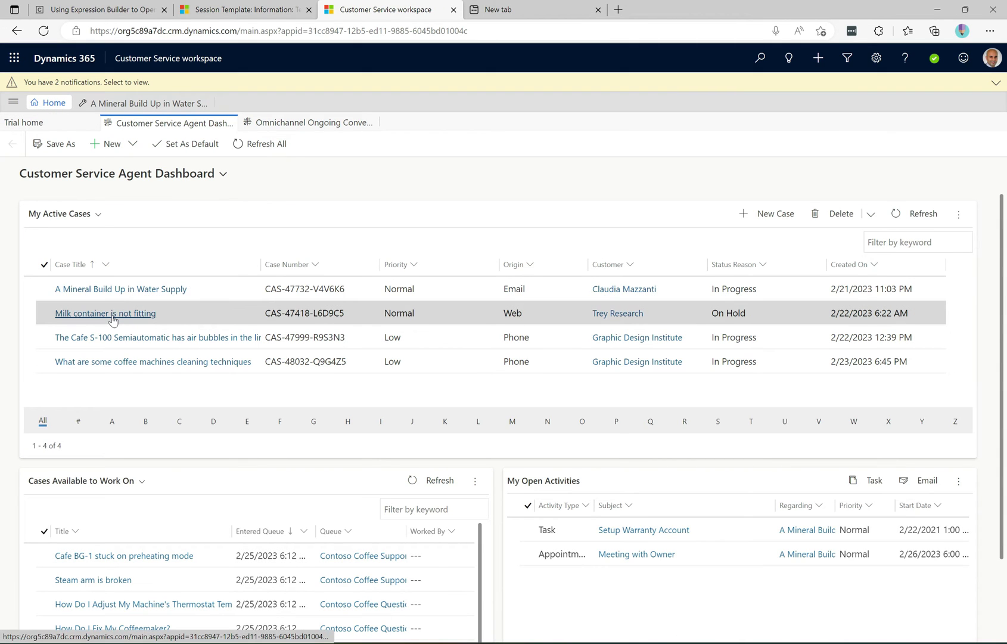
left_click(112, 316)
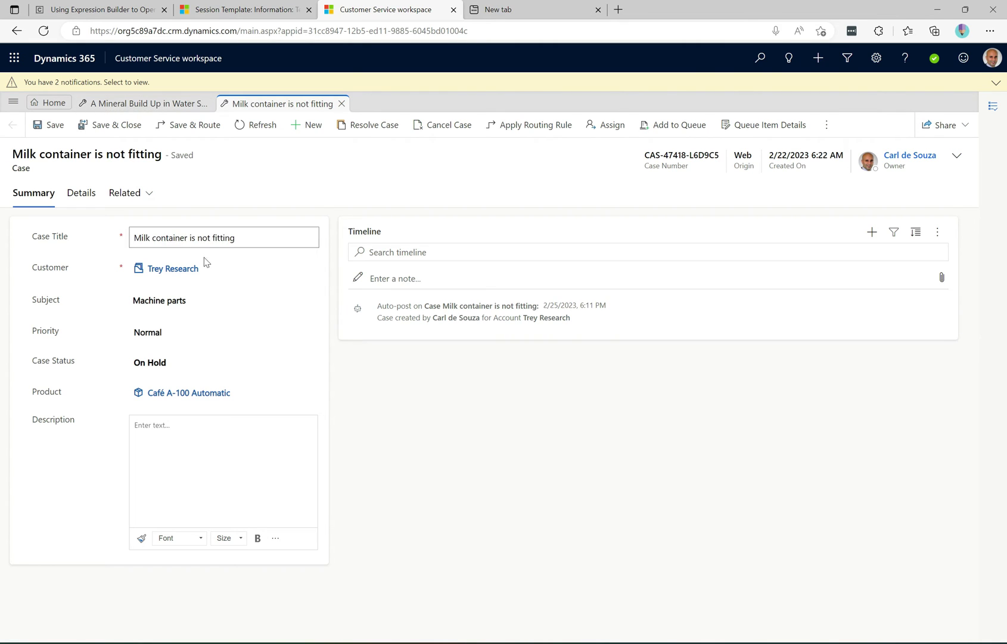
left_click(993, 105)
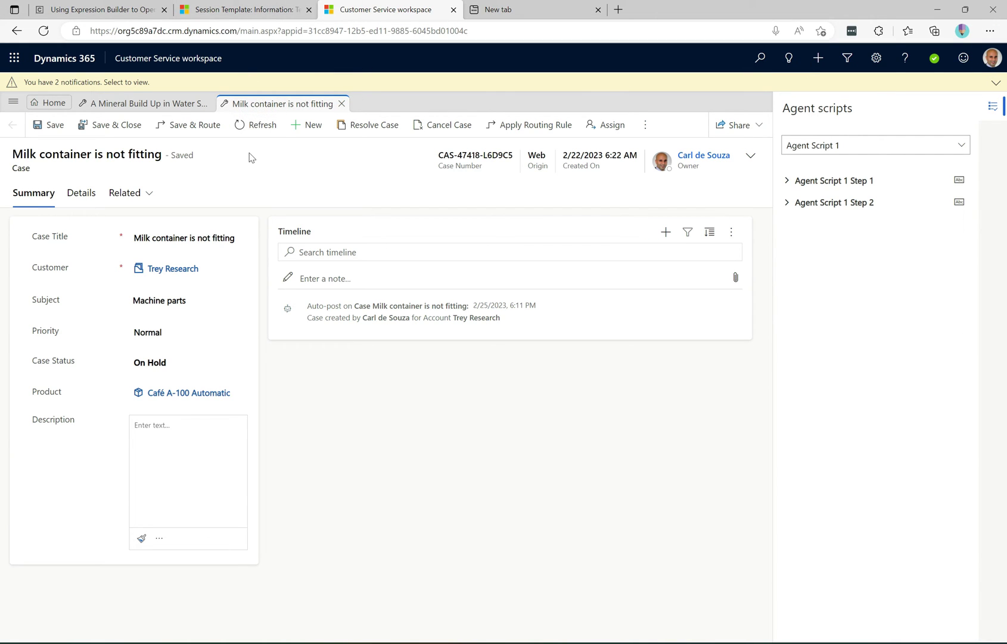
Review the article's case title condition example and its resulting agent script
left_click(146, 5)
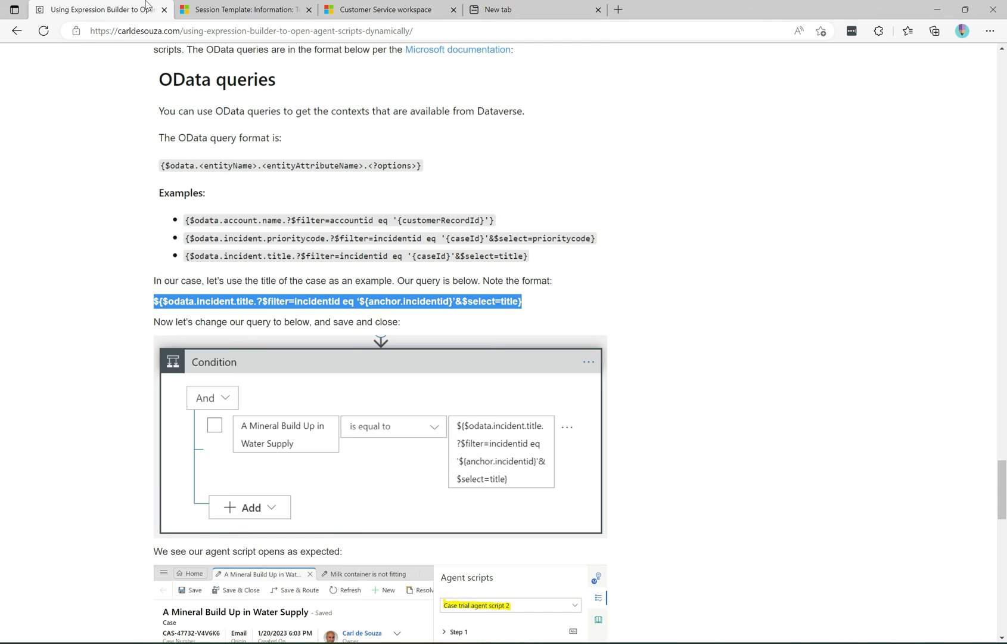
scroll(381, 298, "down", 3)
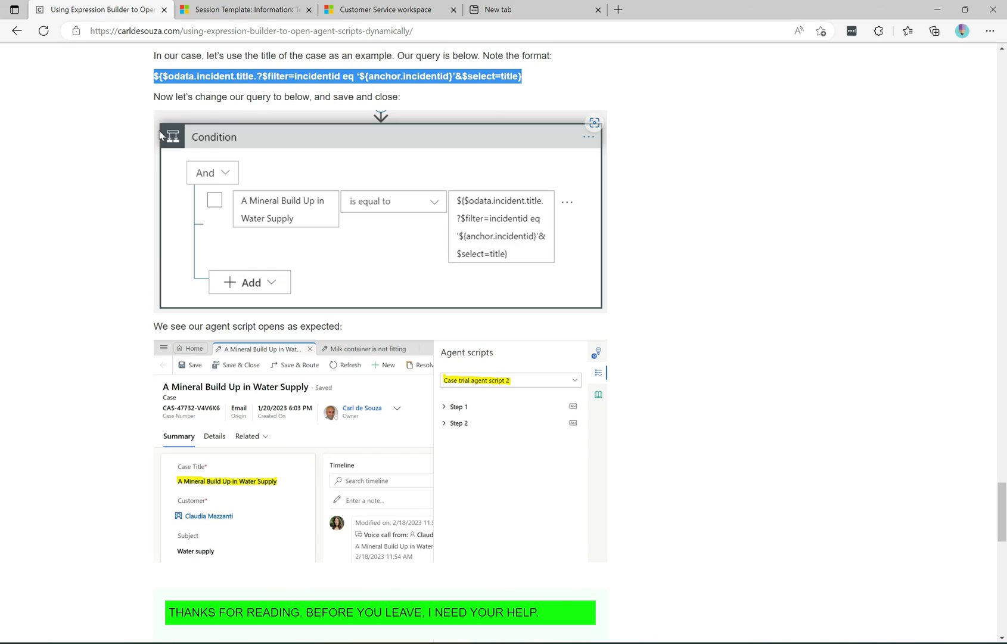
left_click(380, 5)
Reopen the Test Case Template's expression in the Customer Service admin center and expand its condition
left_click(244, 9)
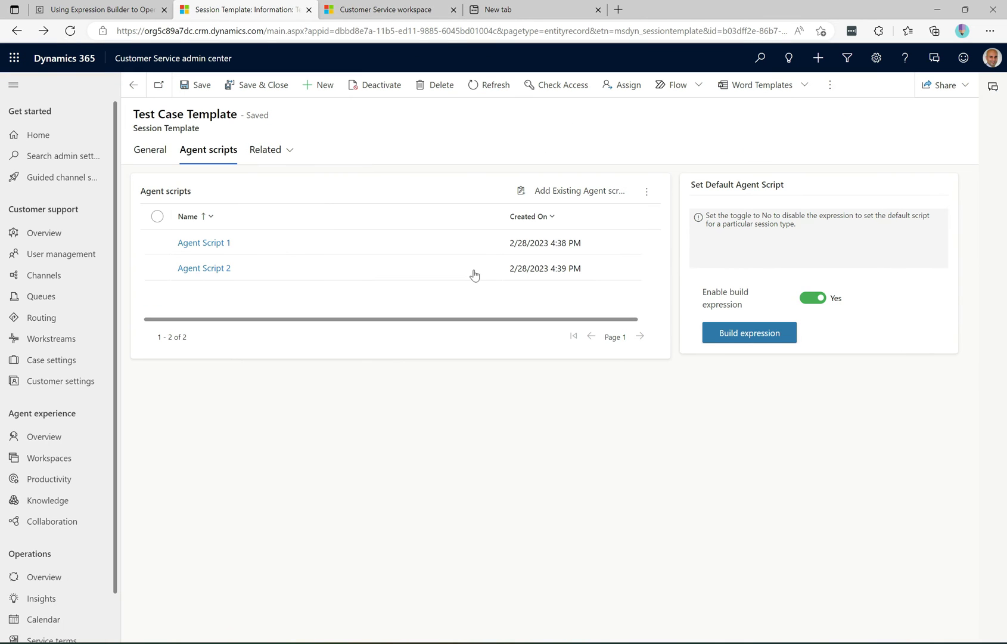
left_click(749, 333)
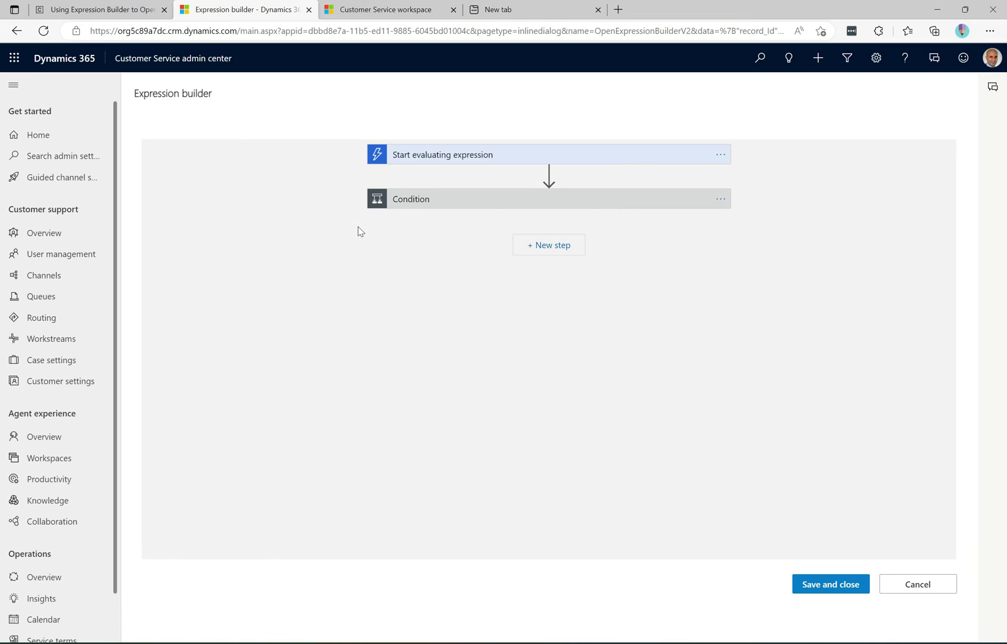
left_click(506, 204)
Change the condition's OData query to ${$odata.contact.address1_city.?$filter=contactid eq '${anchor._customerid_value}'&$select=address1_city}
left_click(648, 273)
key("ctrl+a")
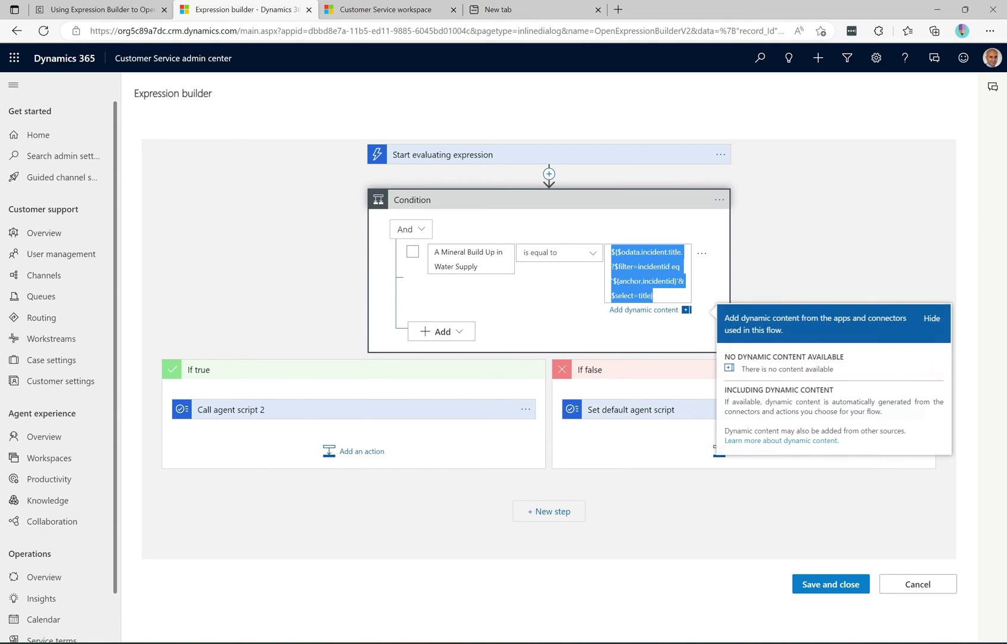
key("BackSpace")
type("${$odata.contact.address1_city.?$filter=contactid eq '${anchor._customerid_value}'&$select=address1_city} = Seattle")
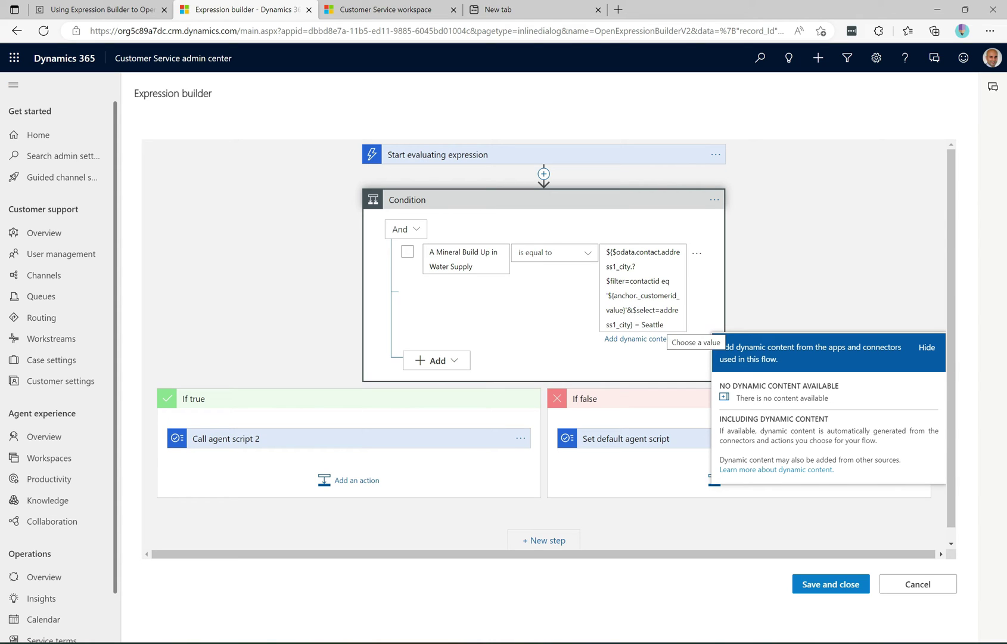
left_click(664, 324)
key("BackSpace")
key("BackSpace")
key("BackSpace")
key("BackSpace")
key("BackSpace")
key("BackSpace")
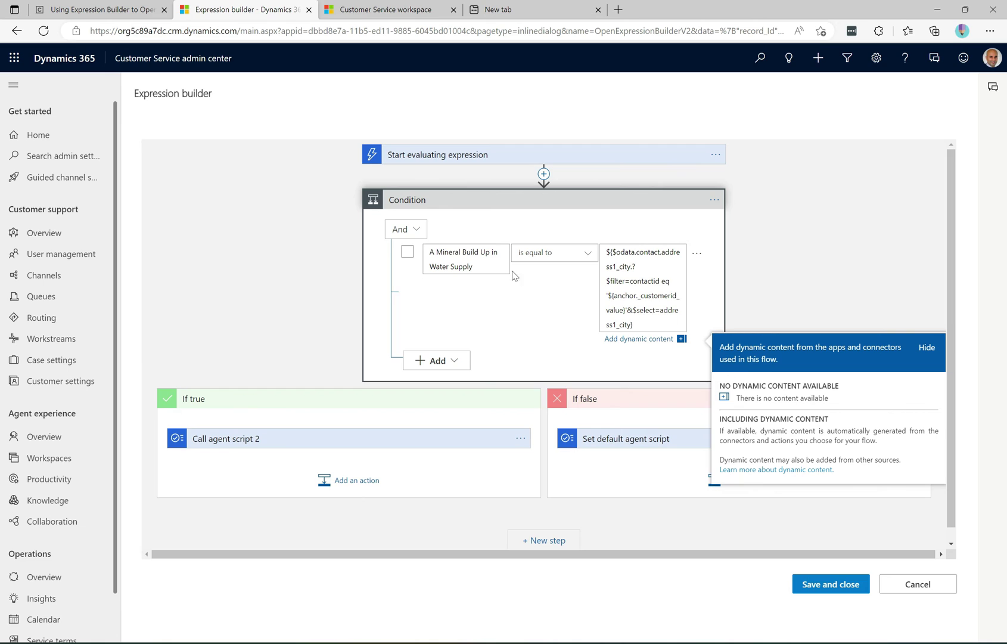
Replace the case title in the condition with Seattle, then save the expression and the session template
left_click_drag(472, 266, 414, 249)
type("$")
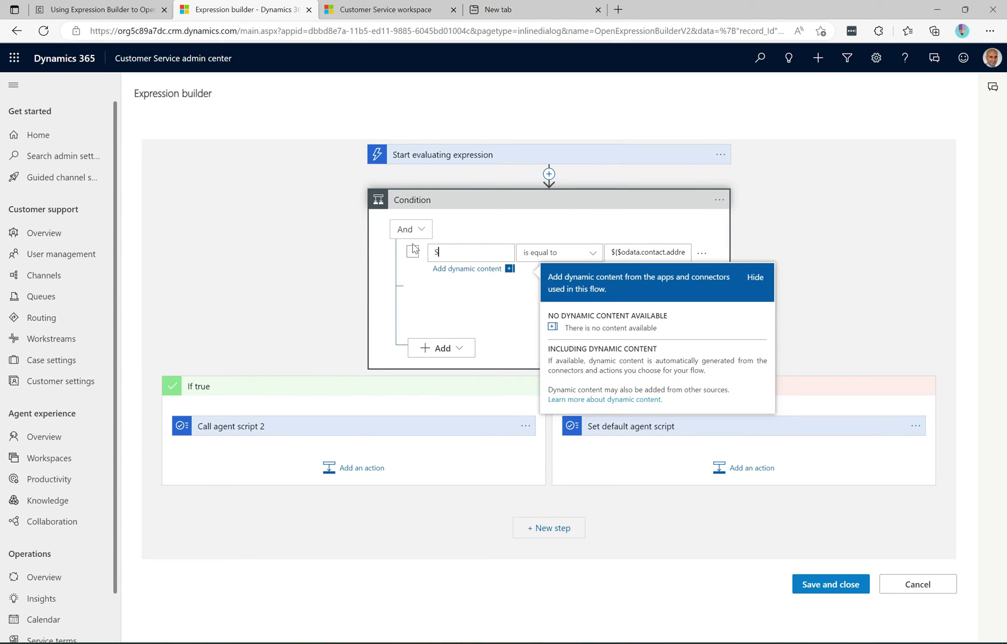
type("eattle")
left_click(484, 236)
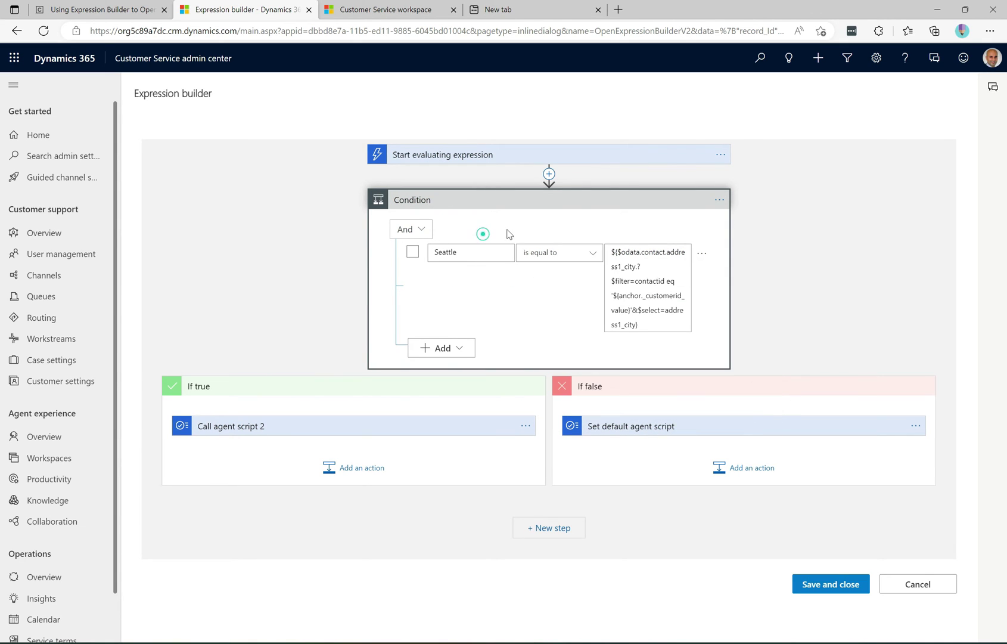
left_click(842, 584)
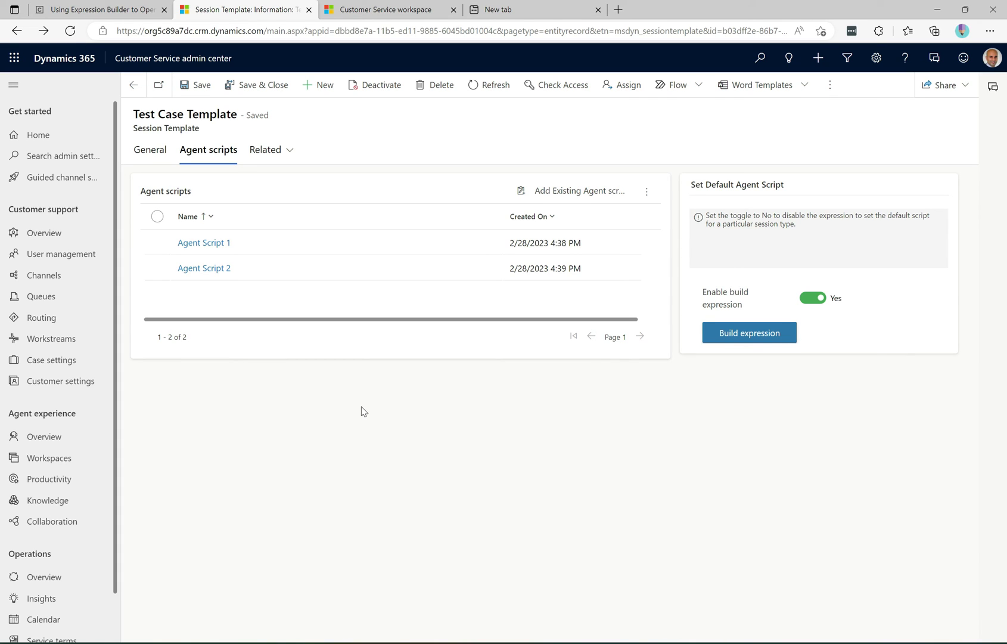
left_click(200, 91)
Reload the Customer Service workspace, open the case A Mineral Build Up in Water Supply and open its customer's contact record
left_click(395, 5)
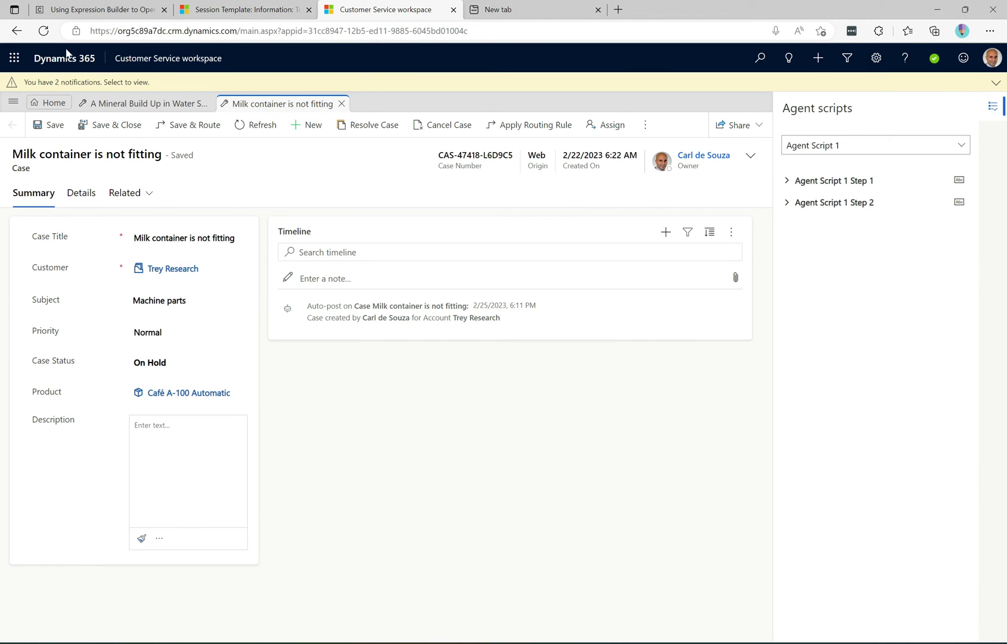
left_click(44, 31)
key("Return")
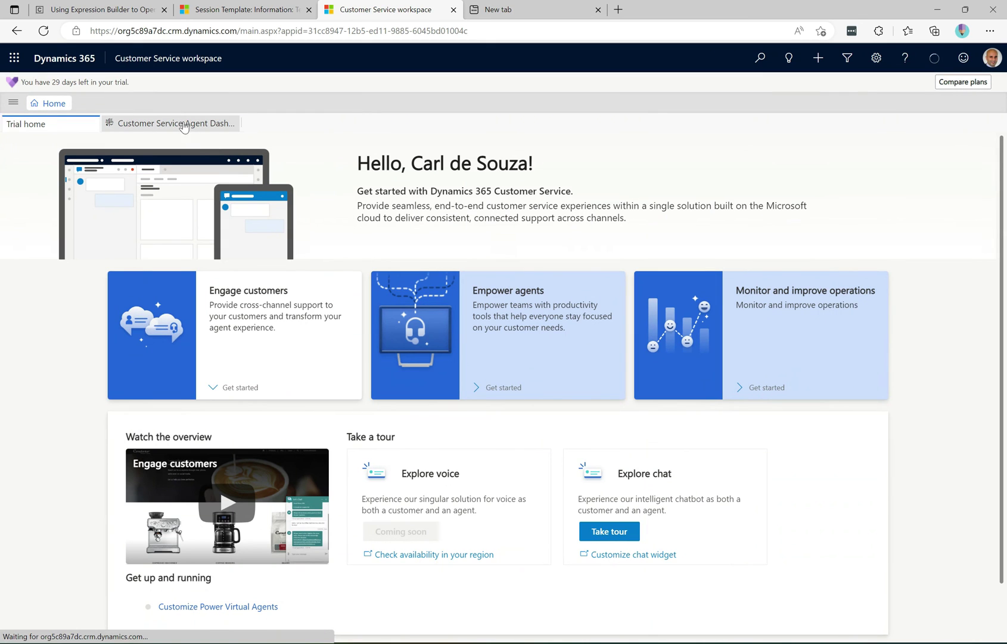
left_click(185, 125)
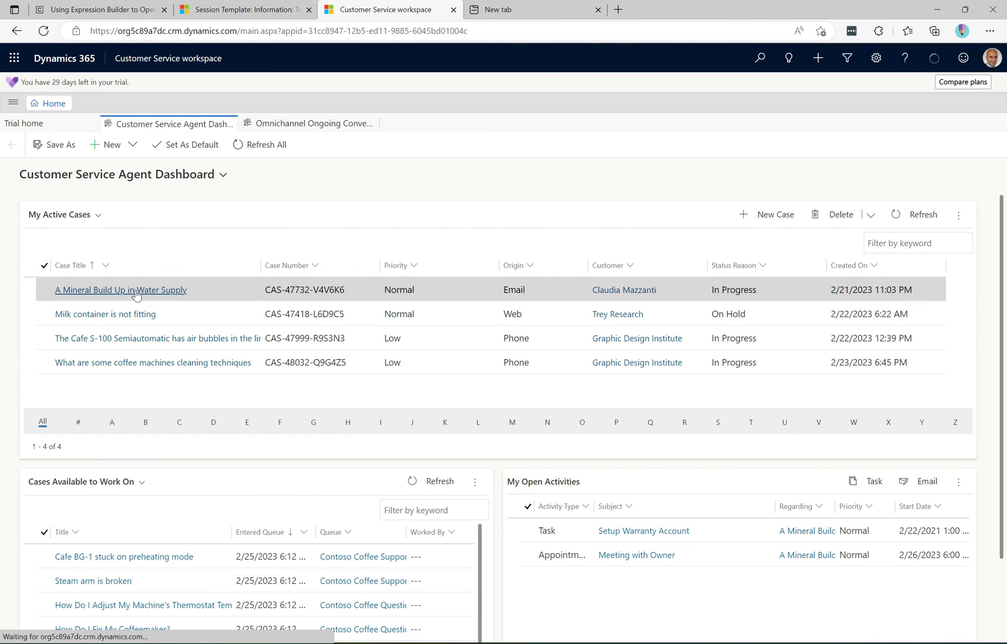
left_click(135, 290)
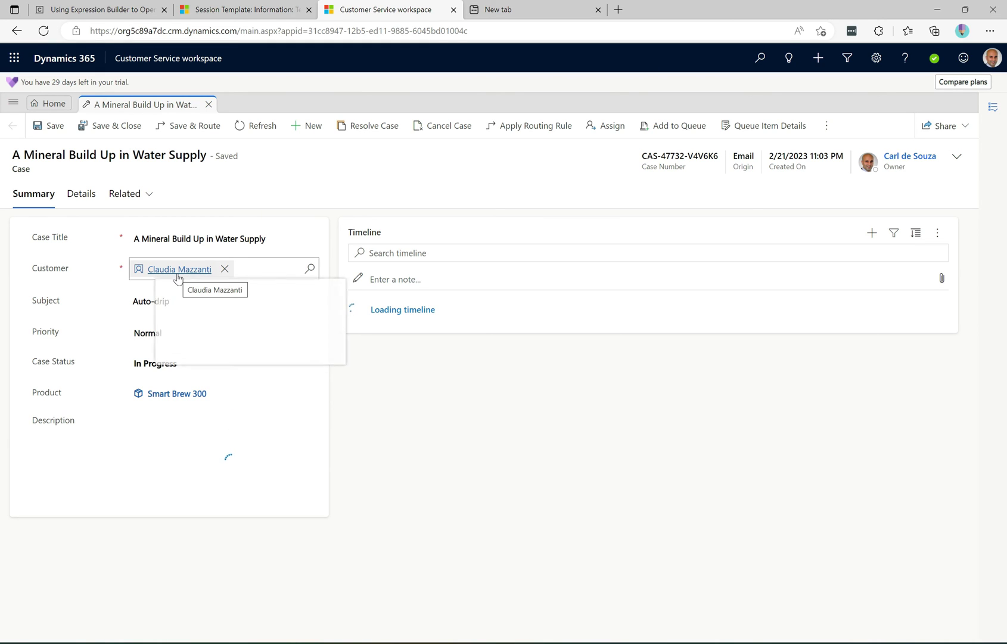
left_click(178, 274)
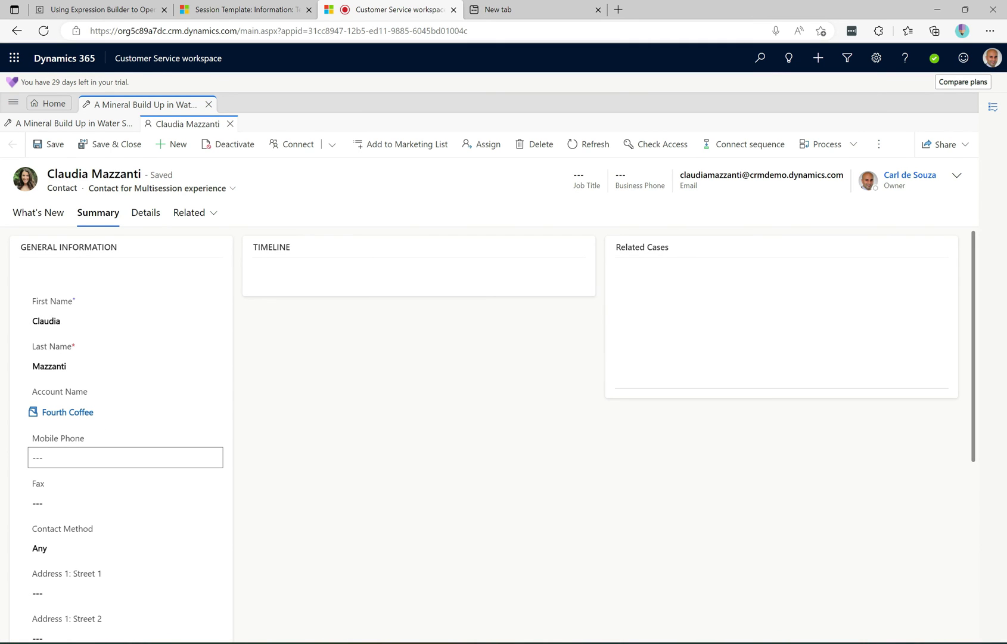
Check the customer contact's Address 1: City and which agent script is selected for the session
left_click(341, 488)
scroll(340, 488, "down", 5)
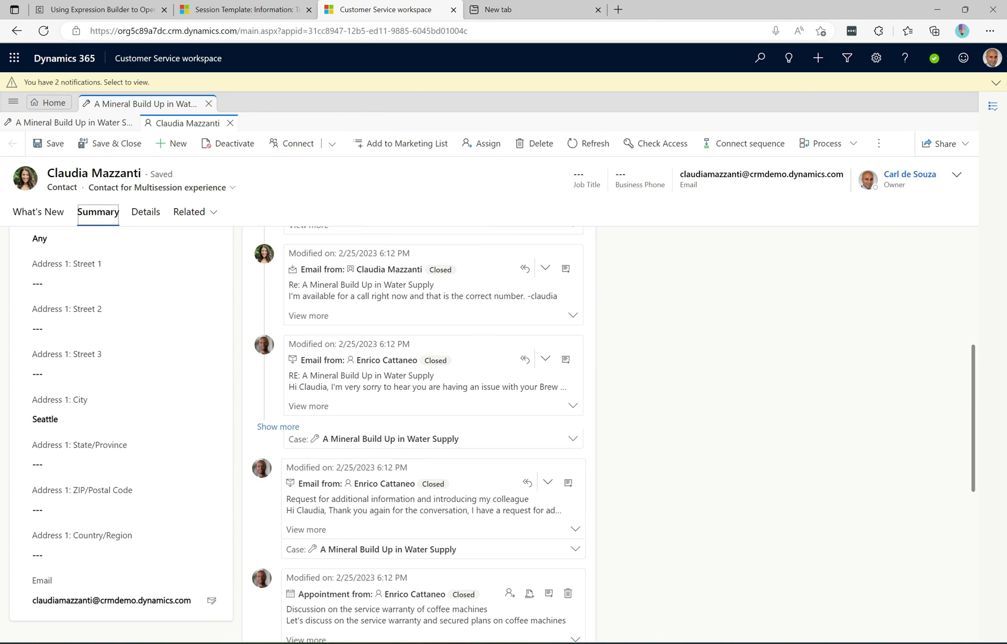
left_click(992, 106)
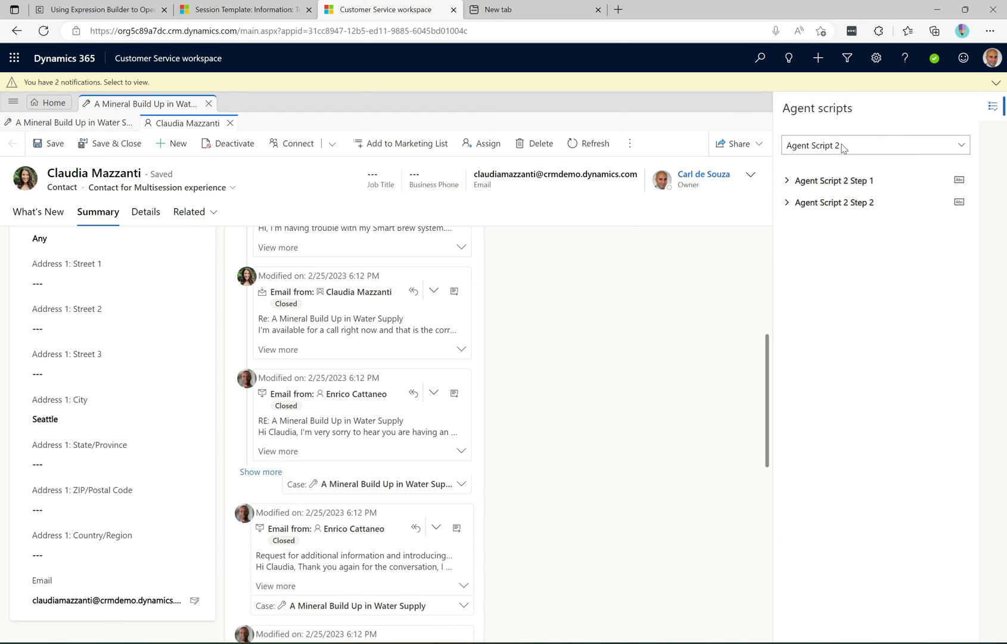
left_click(992, 106)
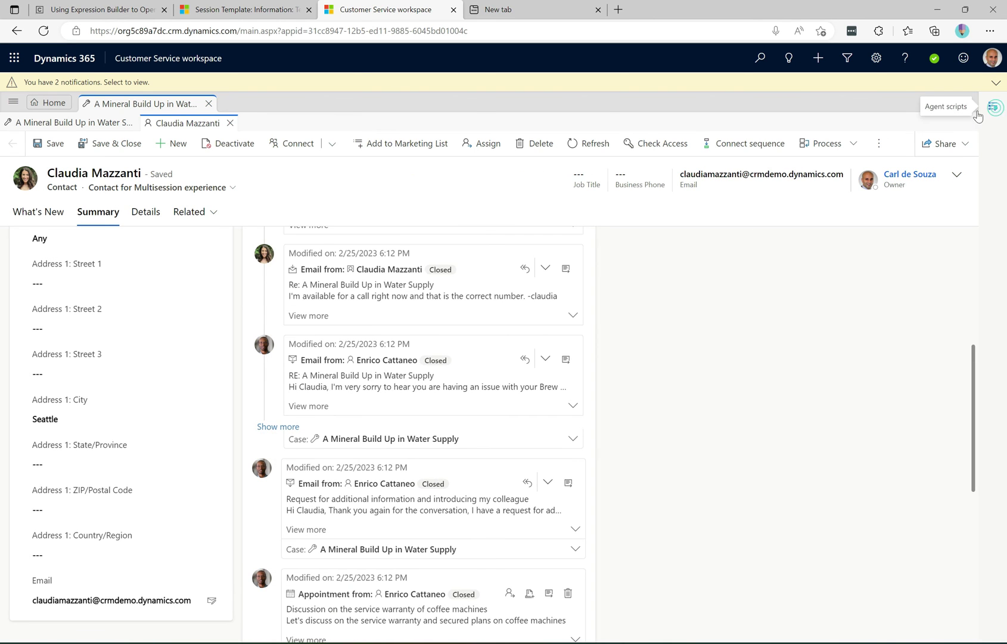
Close the contact record and check the agent script selected on the case A Mineral Build Up in Water Supply
left_click(230, 124)
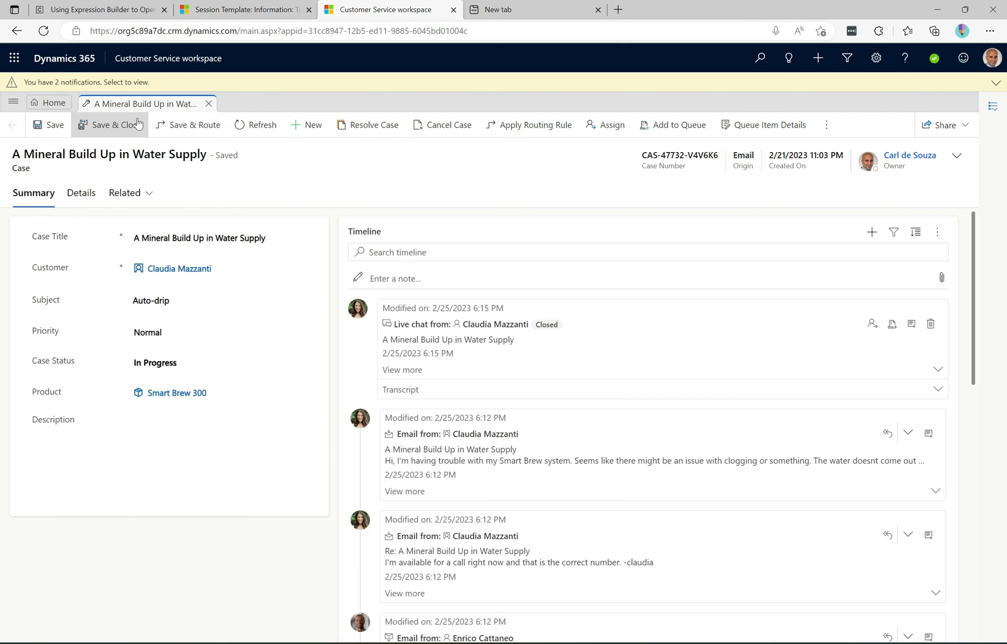
left_click(994, 107)
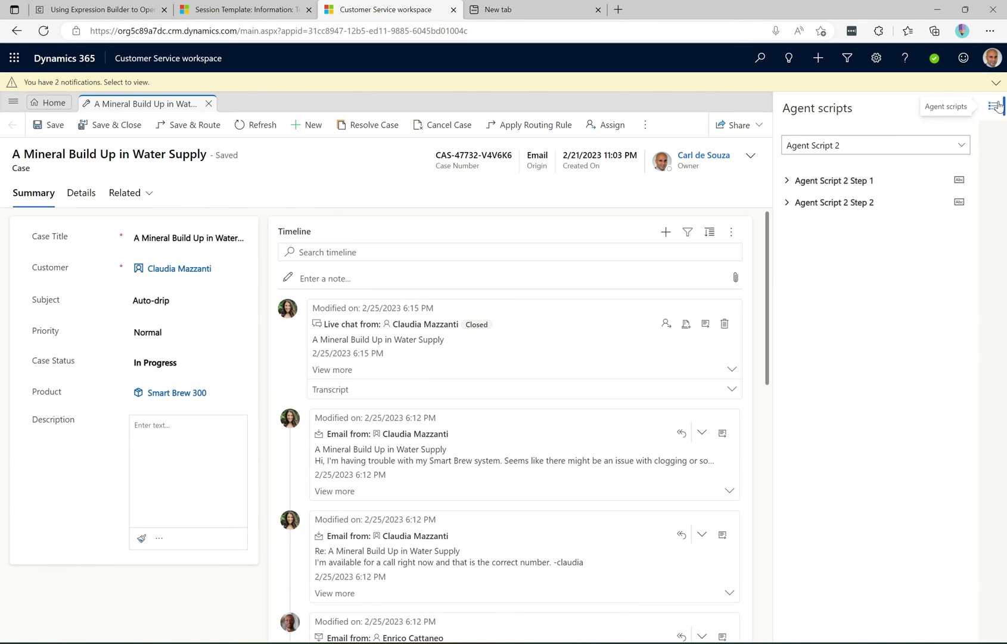
left_click(995, 106)
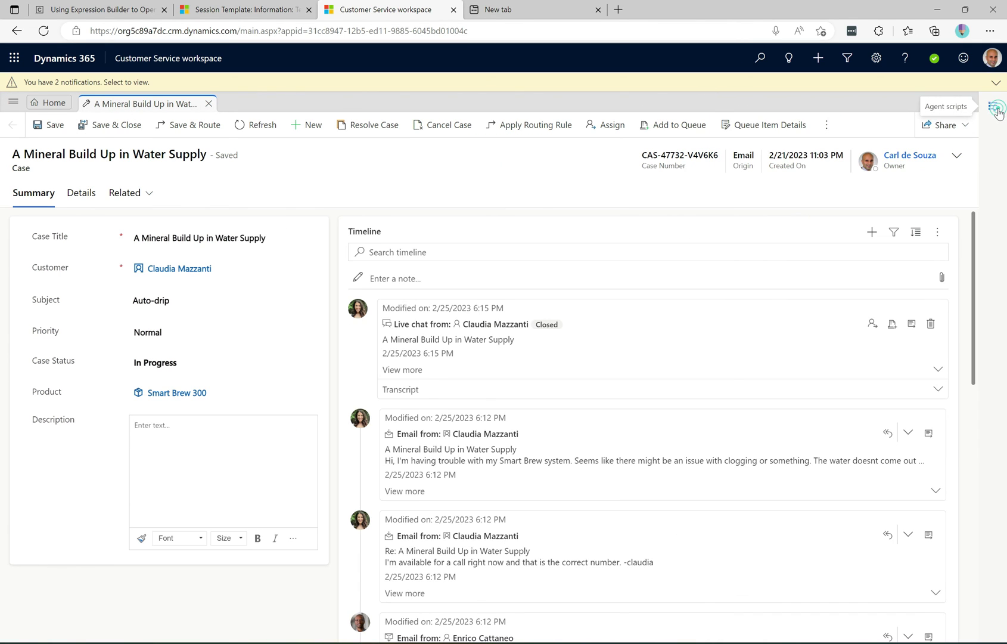
Open the case Milk container is not fitting and check its customer account's city and the selected agent script
left_click(47, 104)
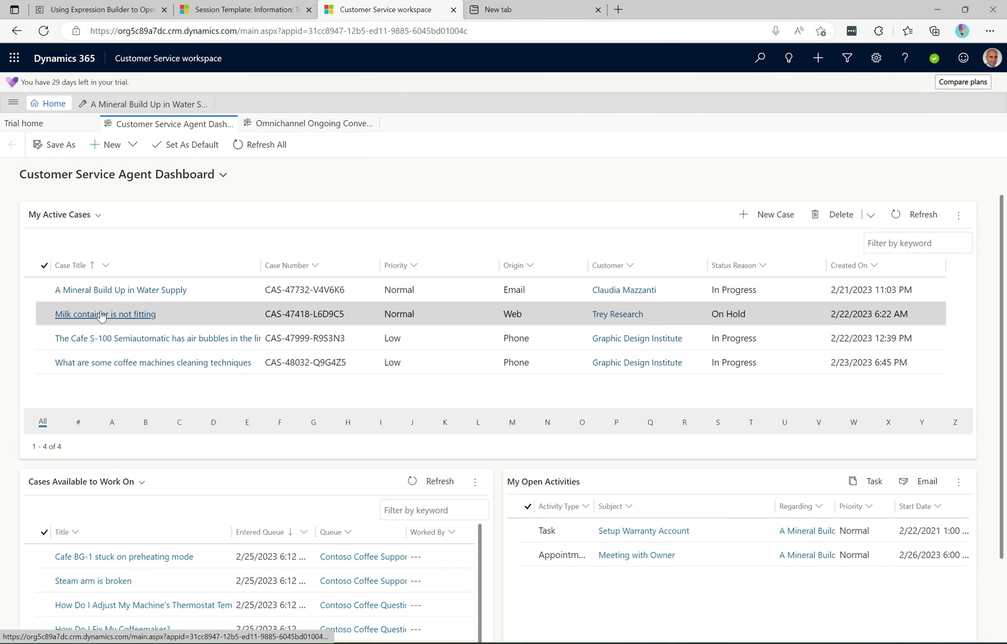
left_click(102, 314)
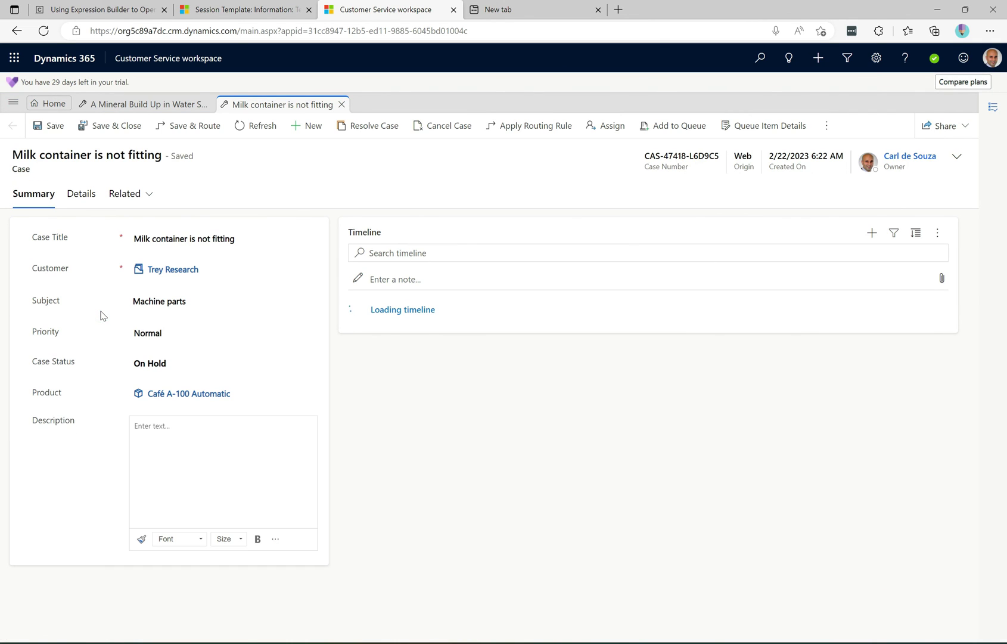
left_click(173, 274)
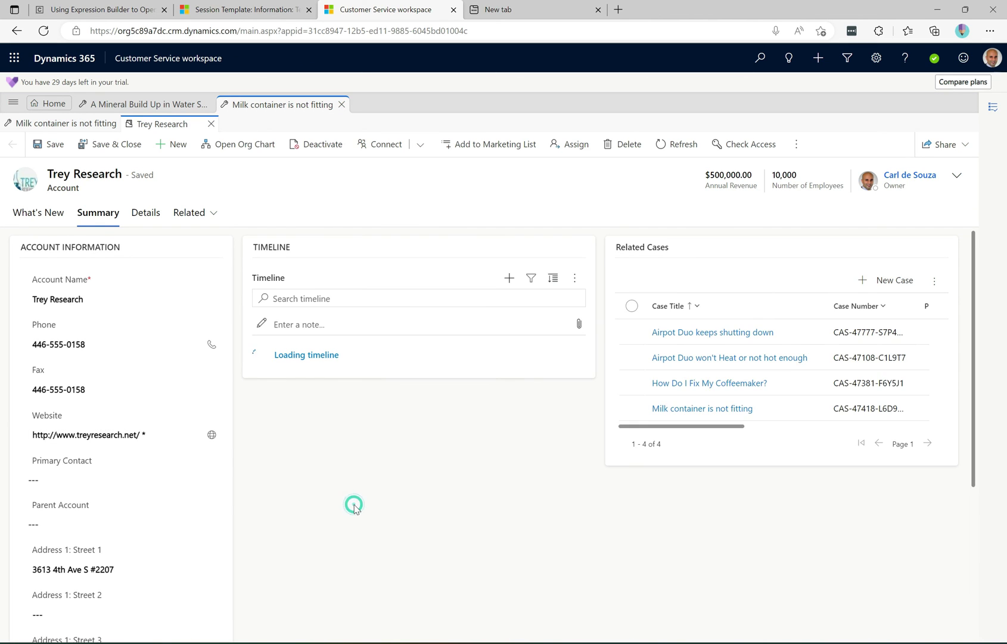
scroll(354, 509, "down", 2)
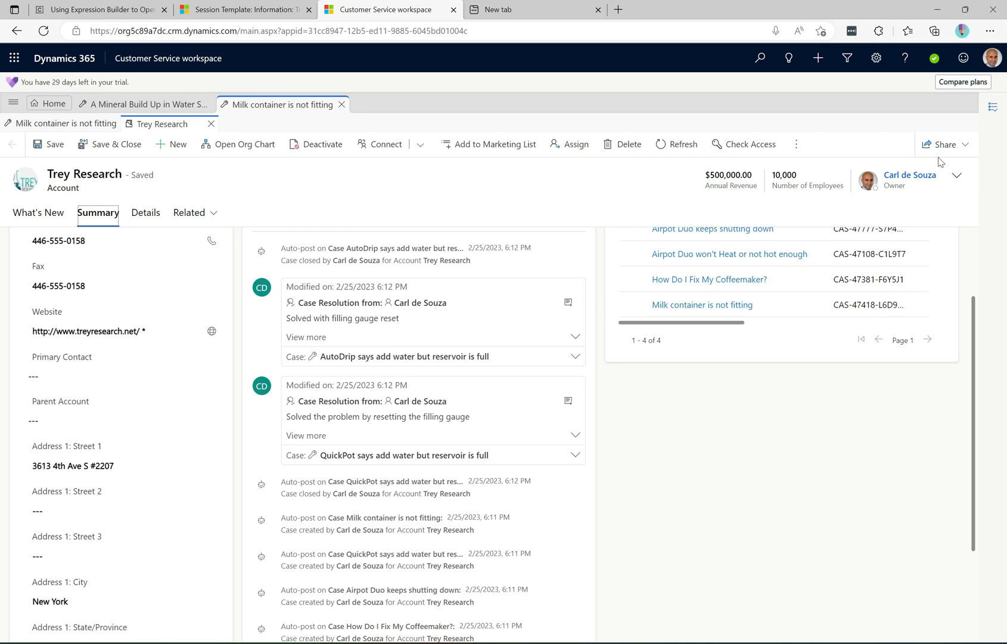
left_click(989, 104)
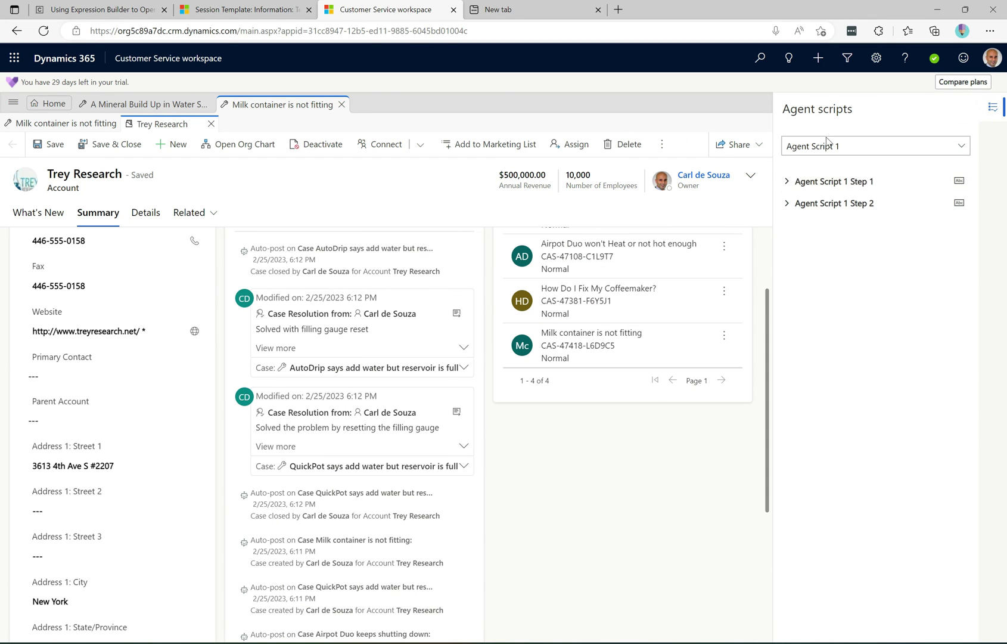
left_click(991, 106)
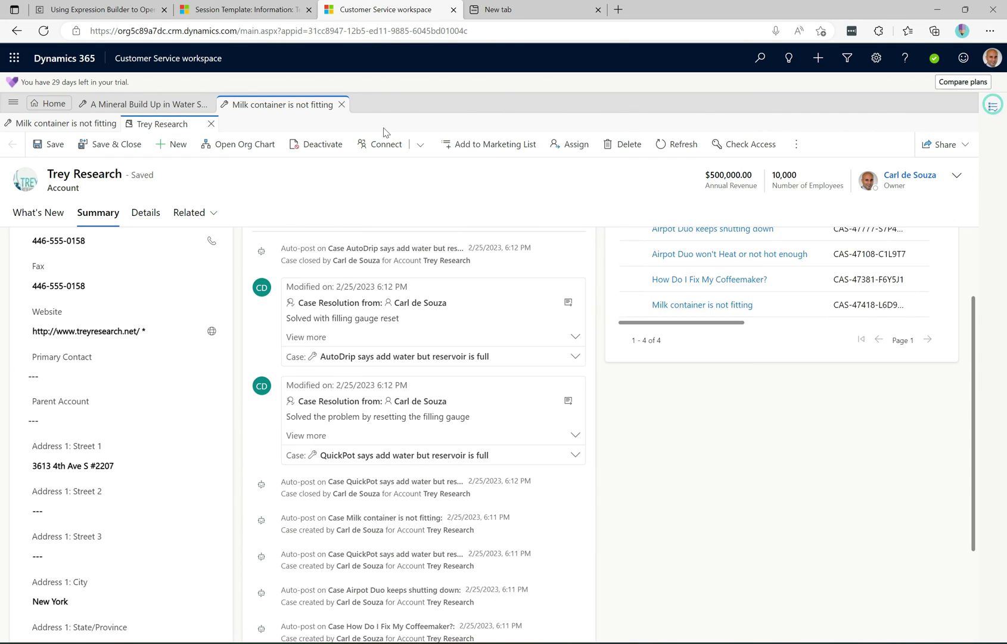
Reopen the Test Case Template's expression in the Customer Service admin center and expand its condition to review the city query
left_click(283, 7)
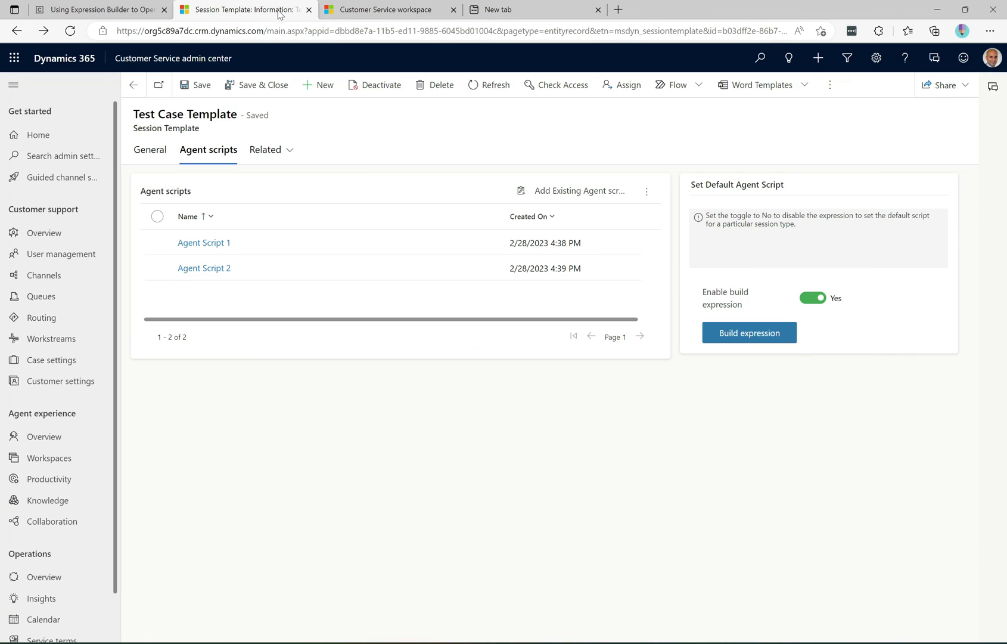
left_click(760, 341)
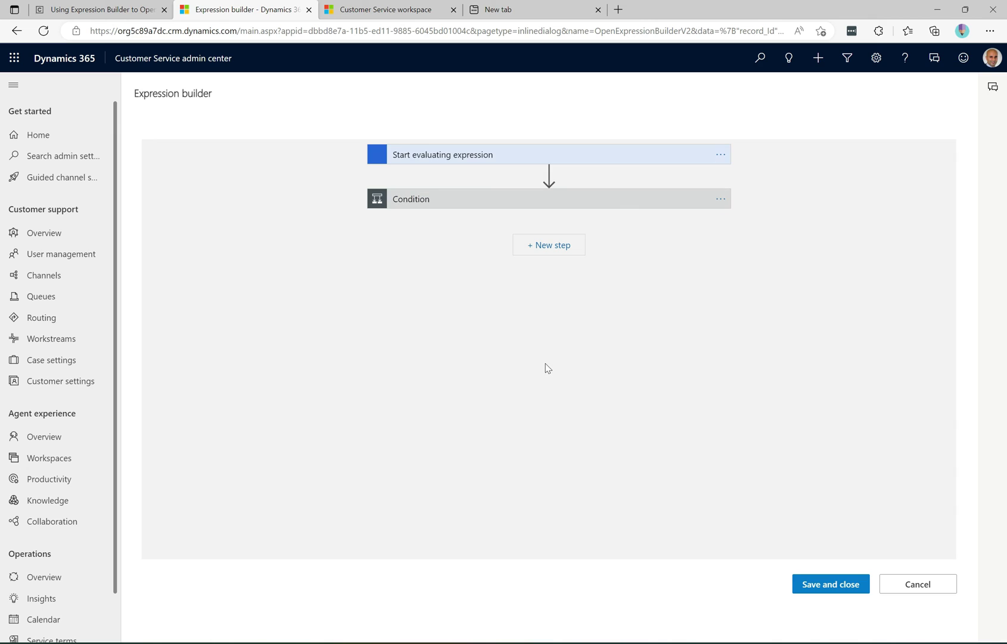
left_click(488, 195)
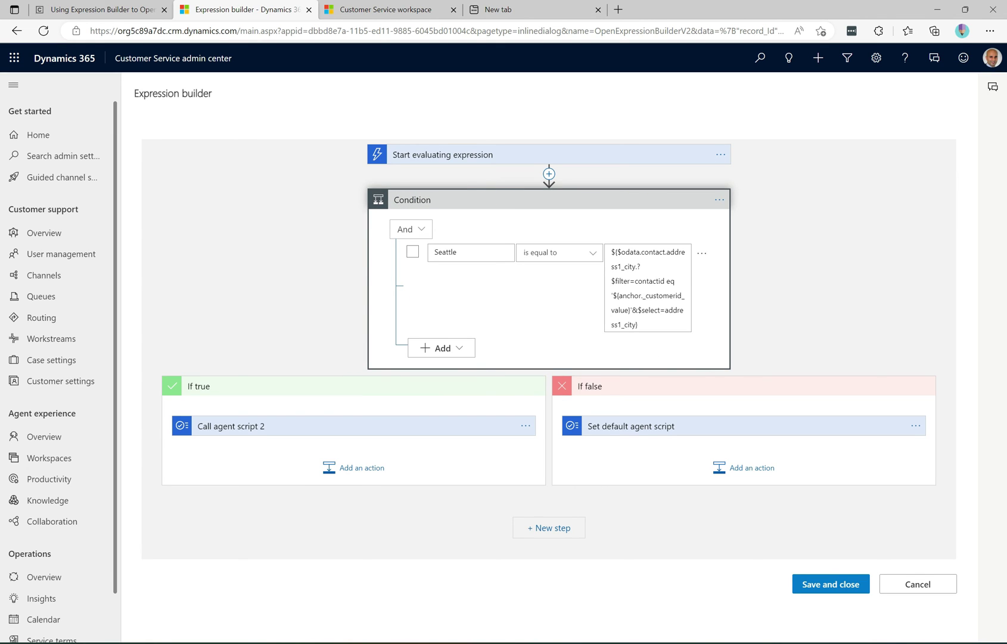